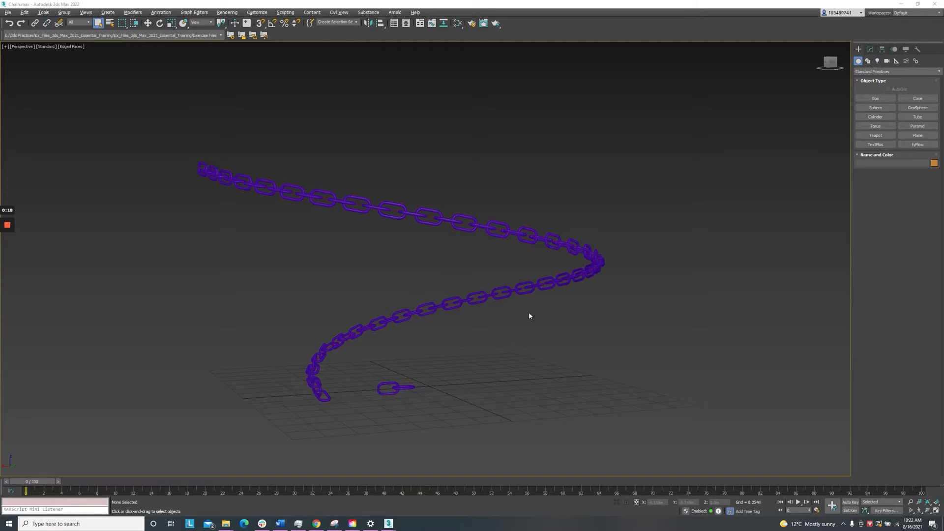
Look over the finished chain scene and switch to the empty untitled scene.
middle_click_drag(531, 314, 291, 318, "alt")
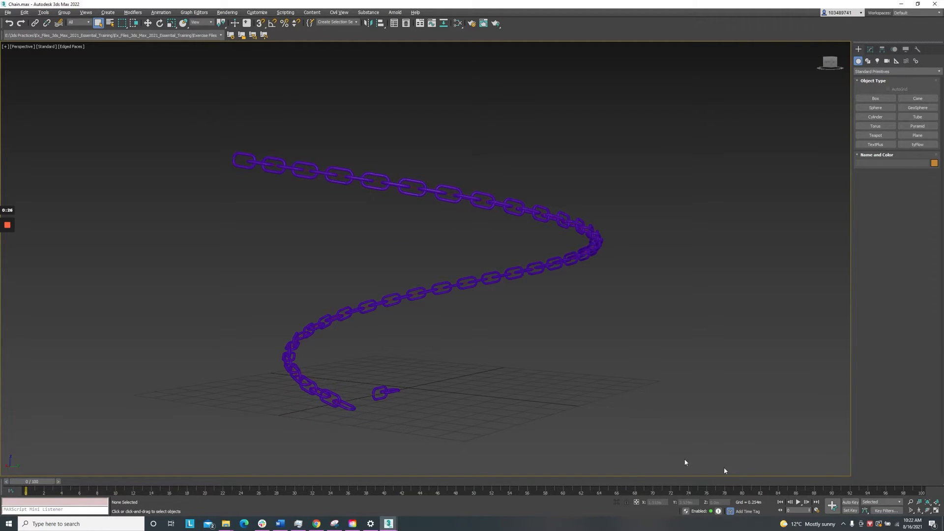
mouse_move(389, 524)
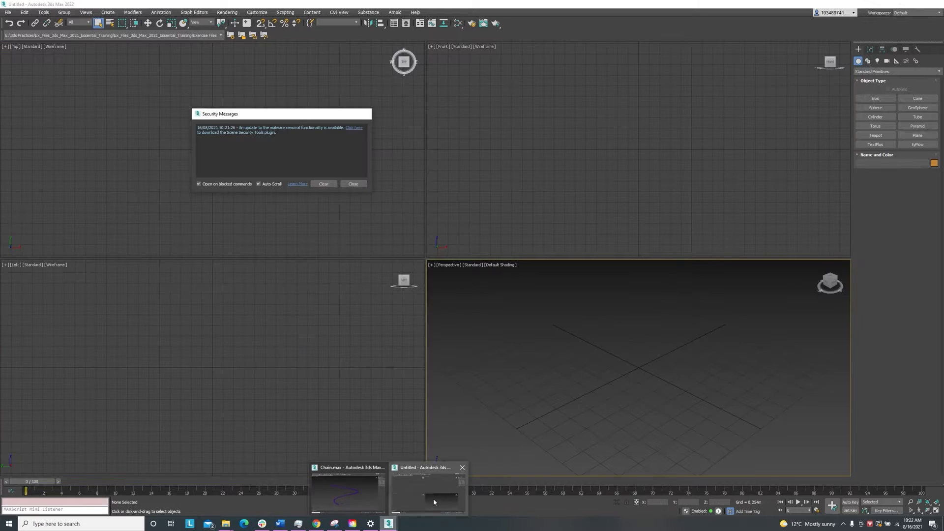
left_click(432, 498)
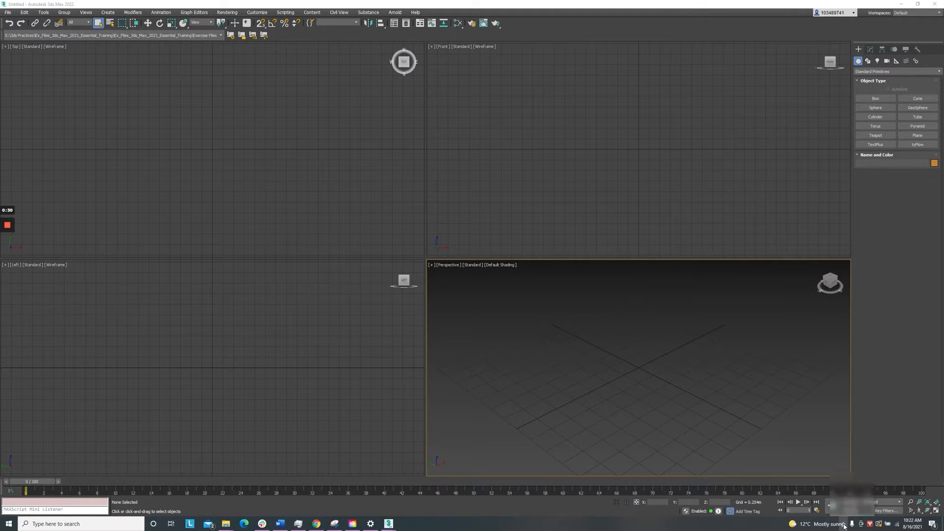
Draw a rectangle spline about 0.7 m long and 0.8 m wide near the origin in the Top view.
left_click(868, 60)
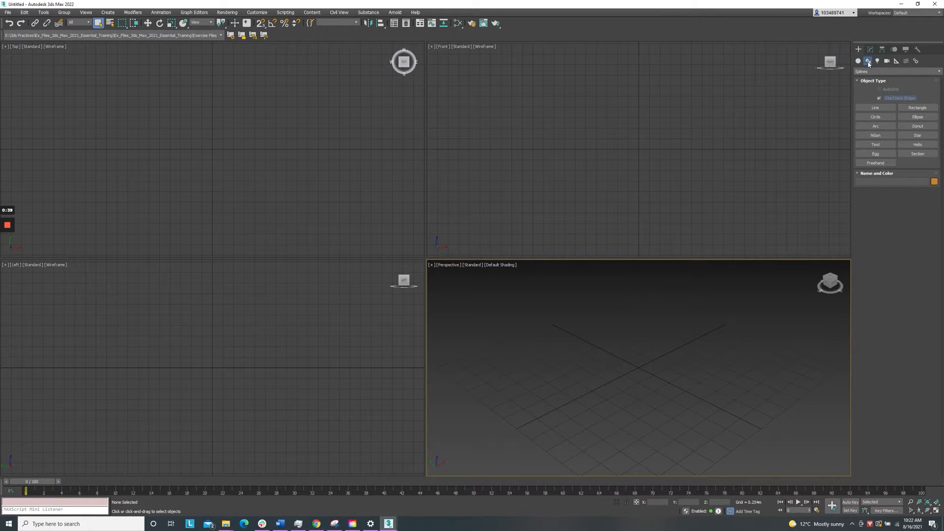
left_click(917, 107)
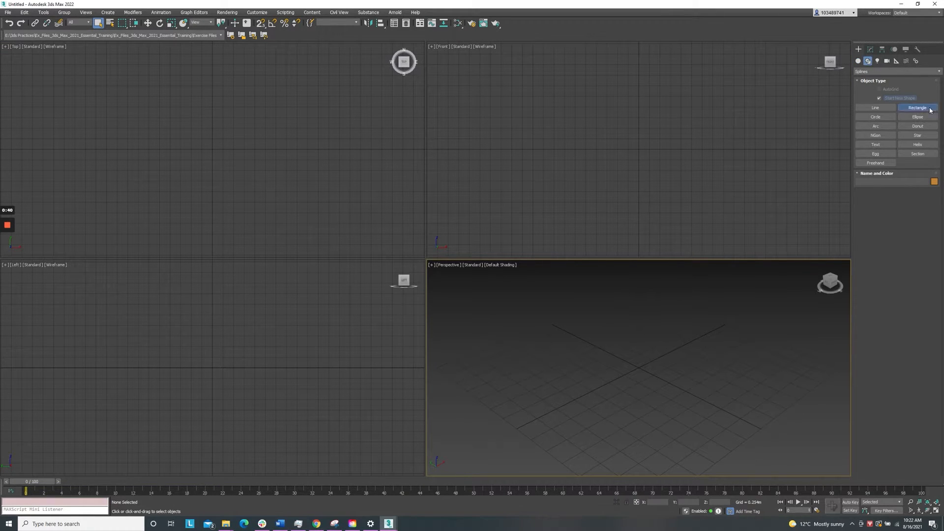
left_click_drag(195, 132, 224, 161)
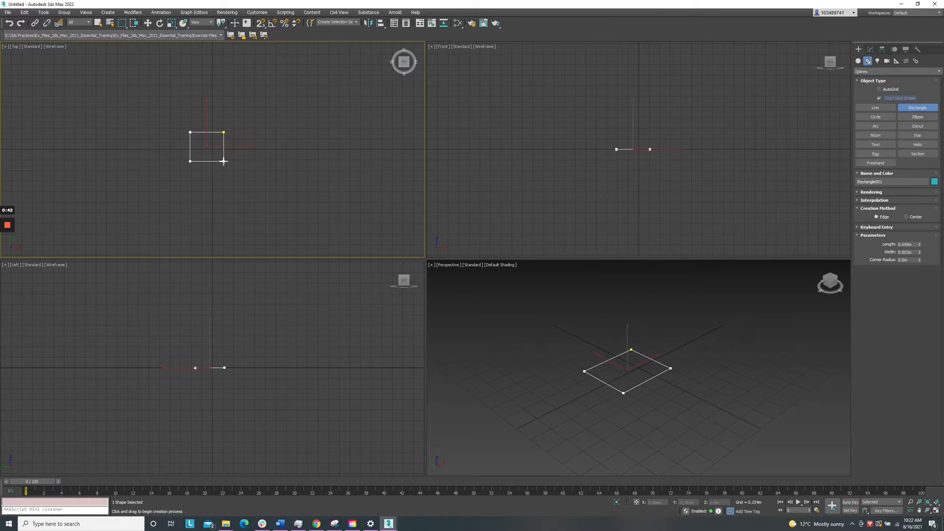
Set the rectangle's length to 0.25 m and width to 0.5 m, and round its corners with a radius of about 0.1 m.
left_click(870, 49)
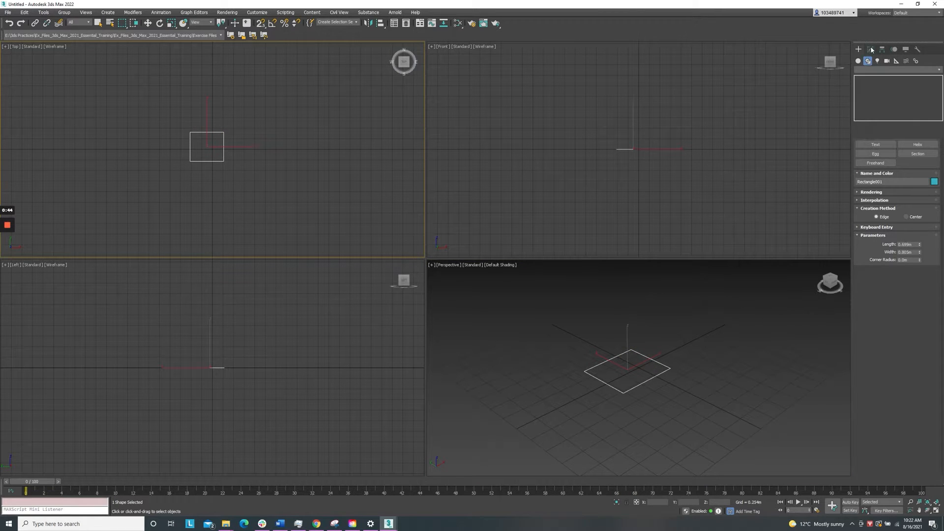
left_click(912, 173)
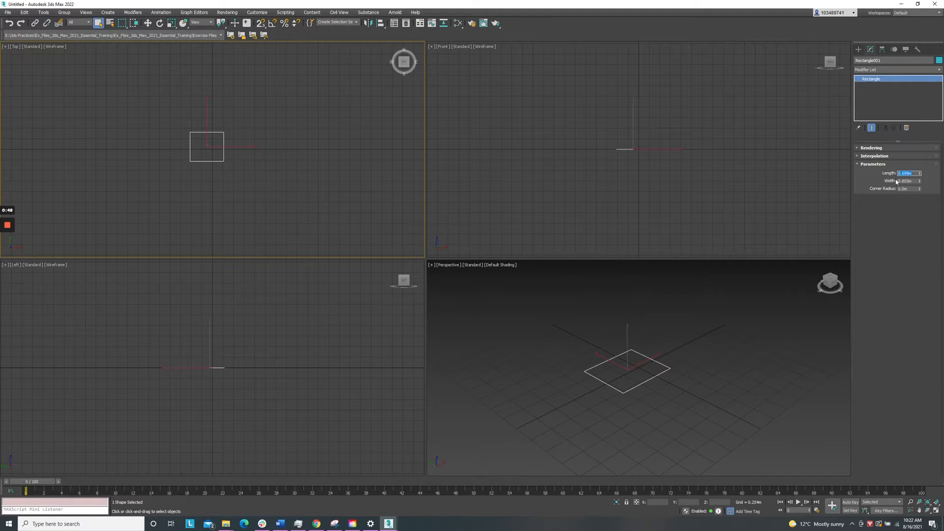
type("0.25")
key("Tab")
type("0.")
key("Tab")
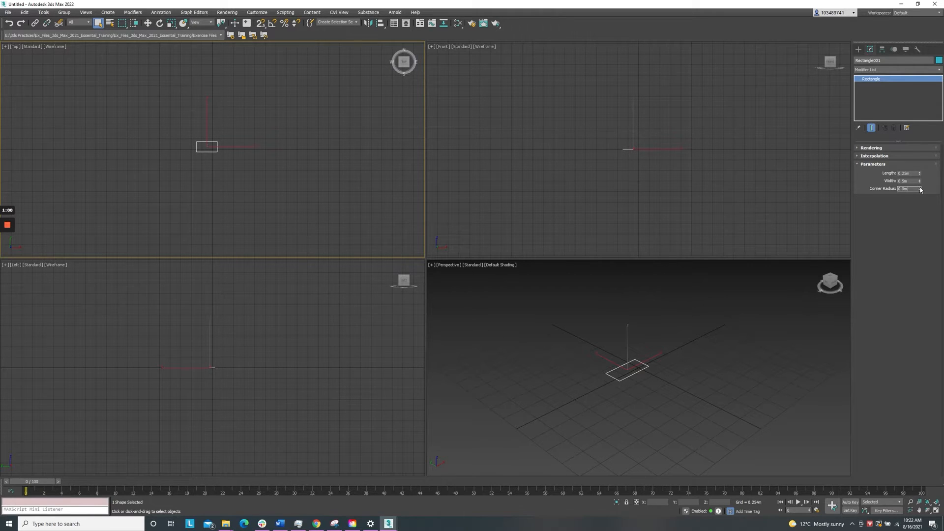
left_click_drag(920, 189, 935, 56)
left_click_drag(919, 189, 920, 185)
Enable the rectangle's spline thickness in the viewport and show edged faces in the Perspective view.
left_click(859, 149)
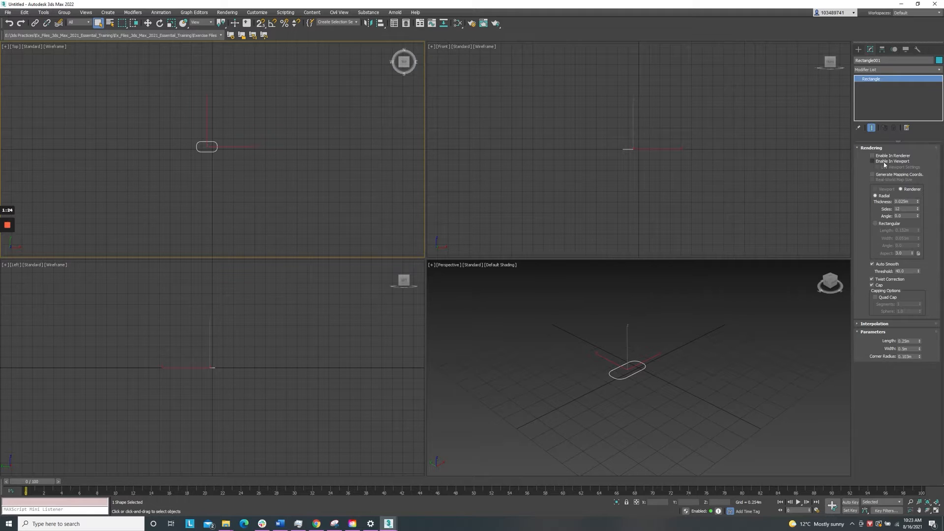
left_click(872, 161)
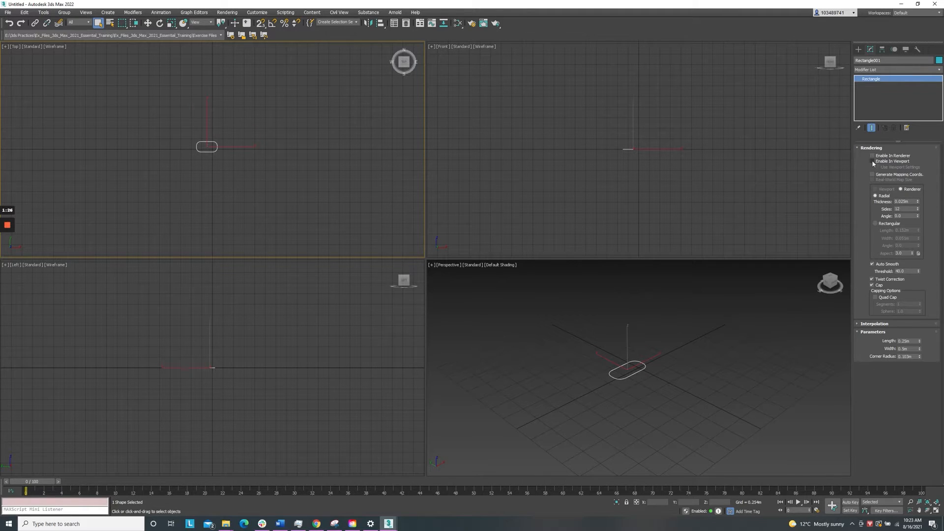
left_click(662, 372)
scroll(649, 374, "up", 5)
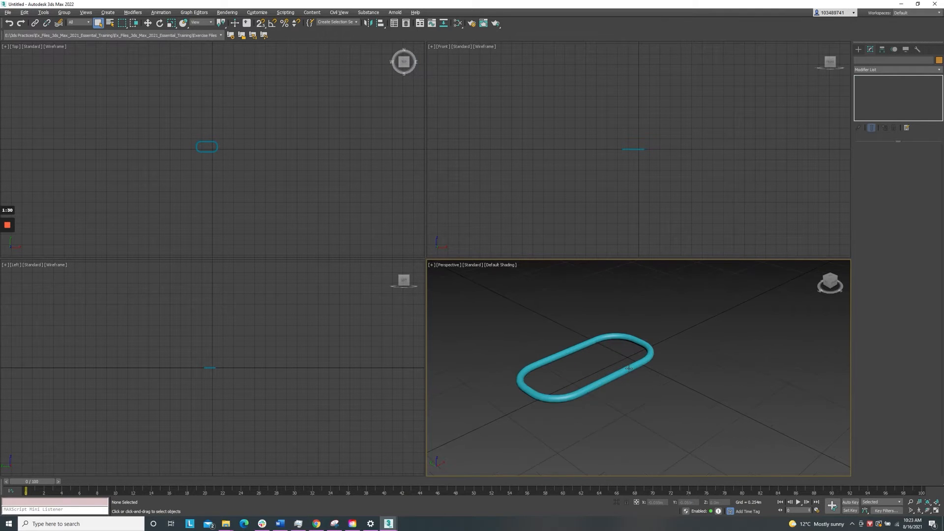
scroll(628, 368, "up", 2)
left_click(629, 368)
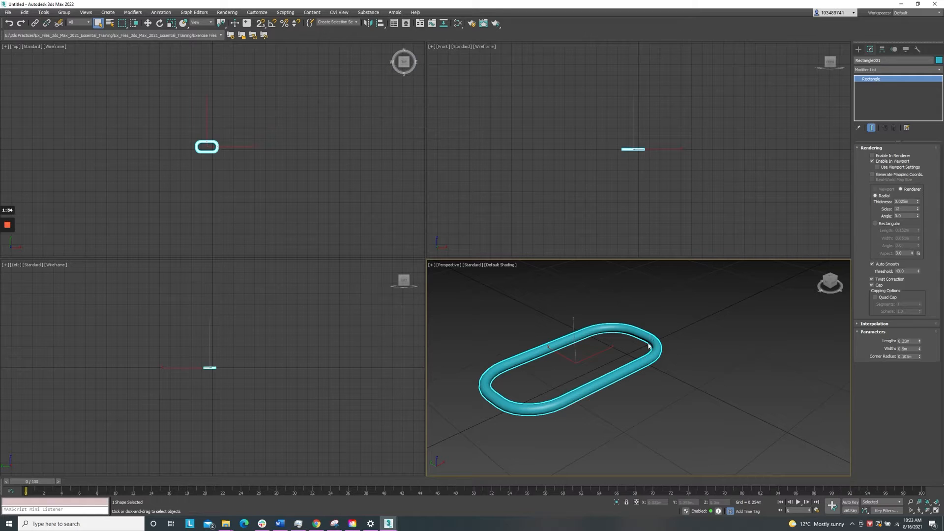
key("F4")
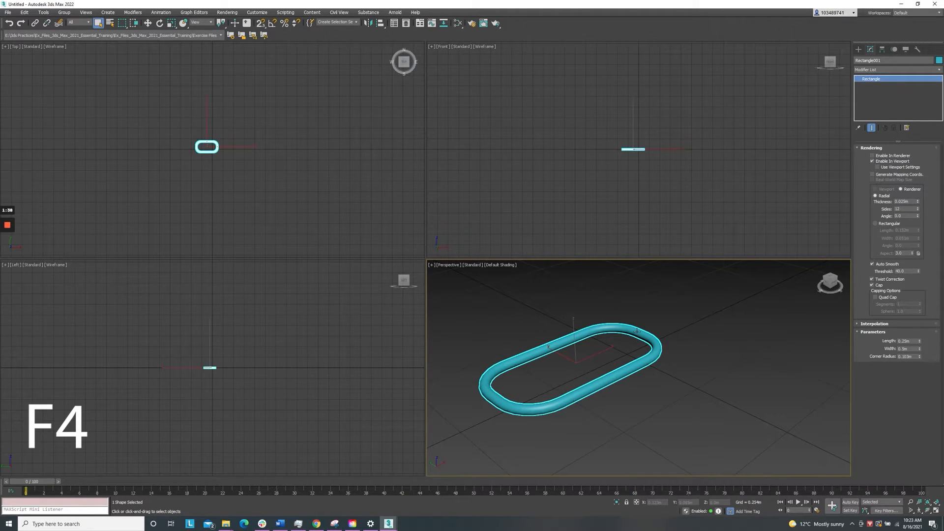
key("F4")
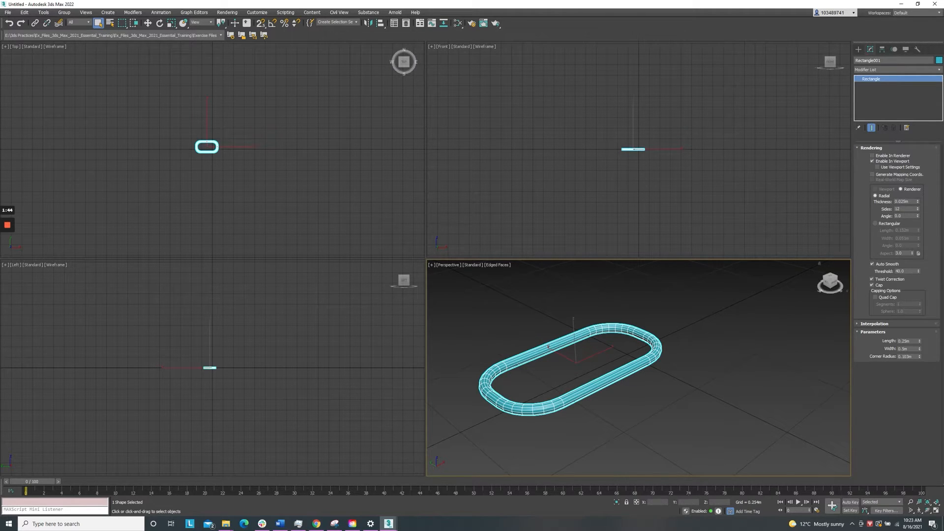
Set the link's radial rendering thickness to 0.05 m.
left_click(909, 202)
type("0.05")
key("Return")
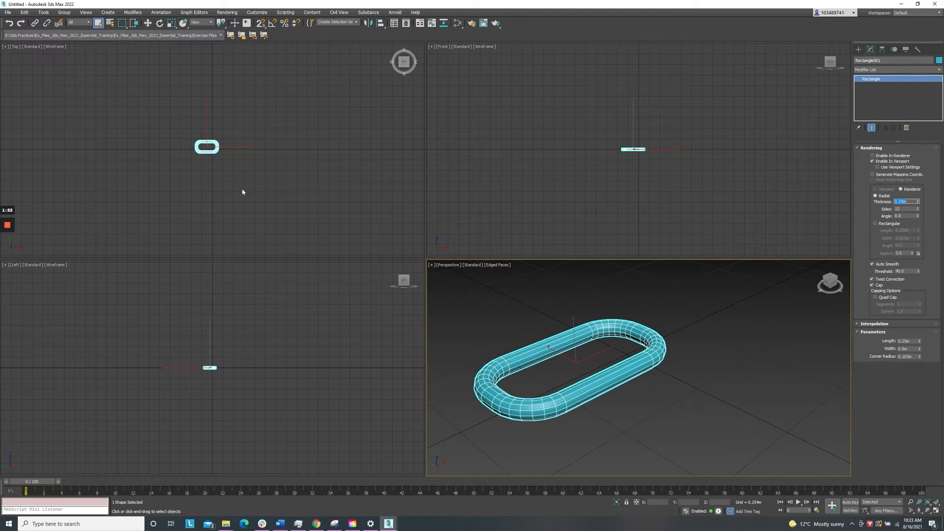
Increase the link's corner radius to about 0.117 m for rounder ends.
left_click(215, 158)
scroll(207, 147, "up", 10)
scroll(205, 136, "down", 5)
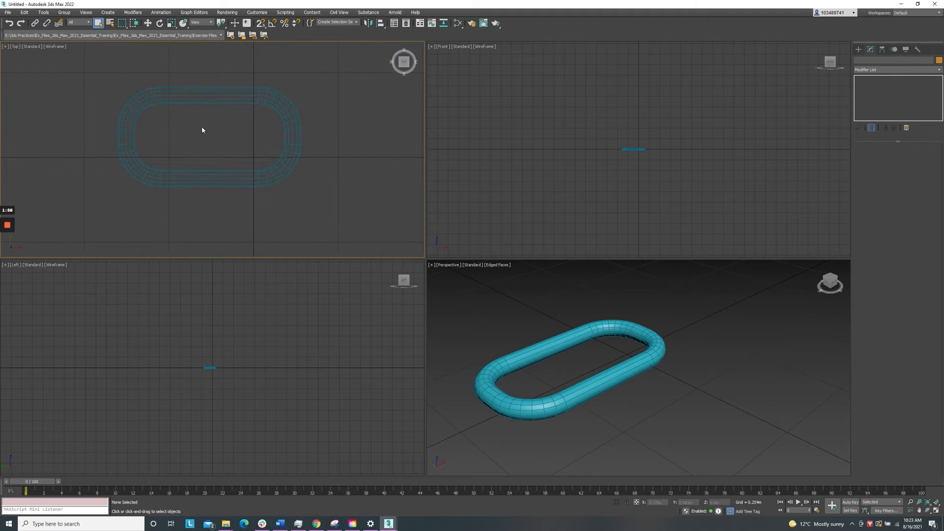
left_click(294, 152)
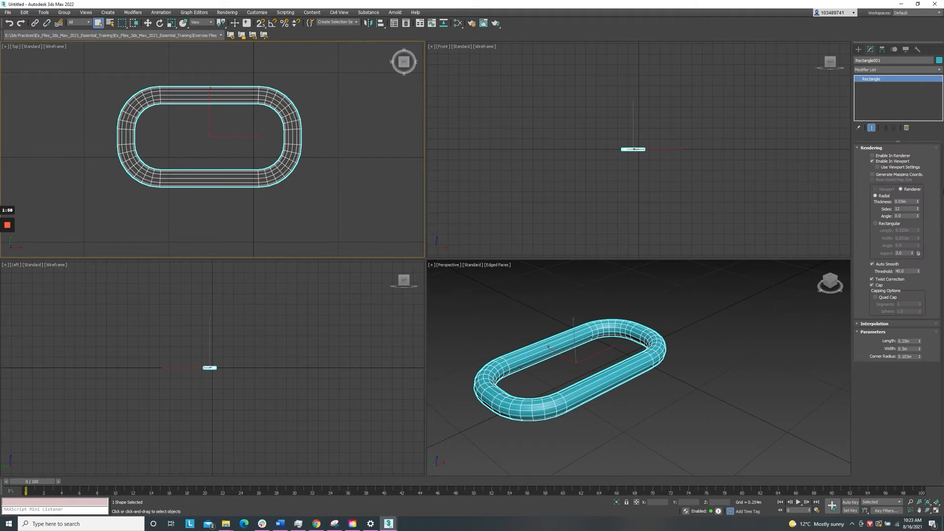
left_click_drag(919, 358, 919, 353)
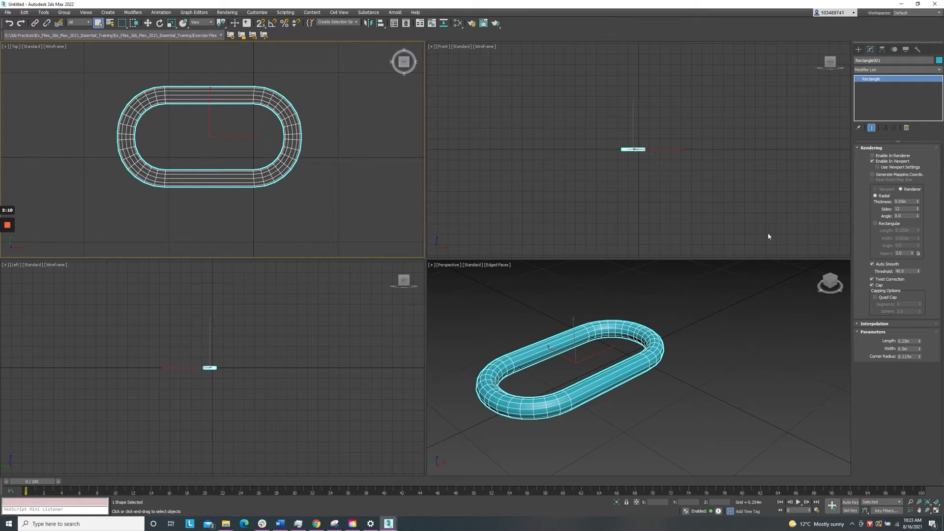
Add an Edit Poly modifier to the link.
left_click(874, 69)
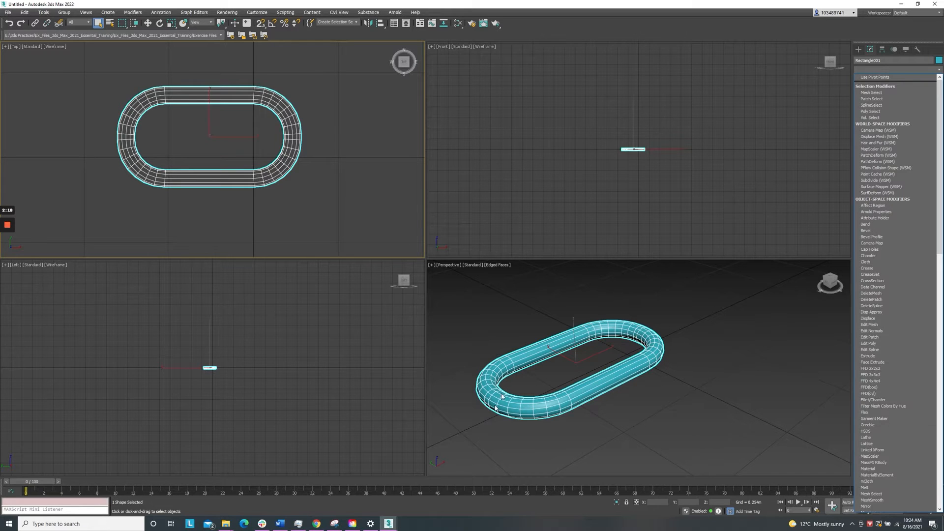
left_click(866, 72)
key("e")
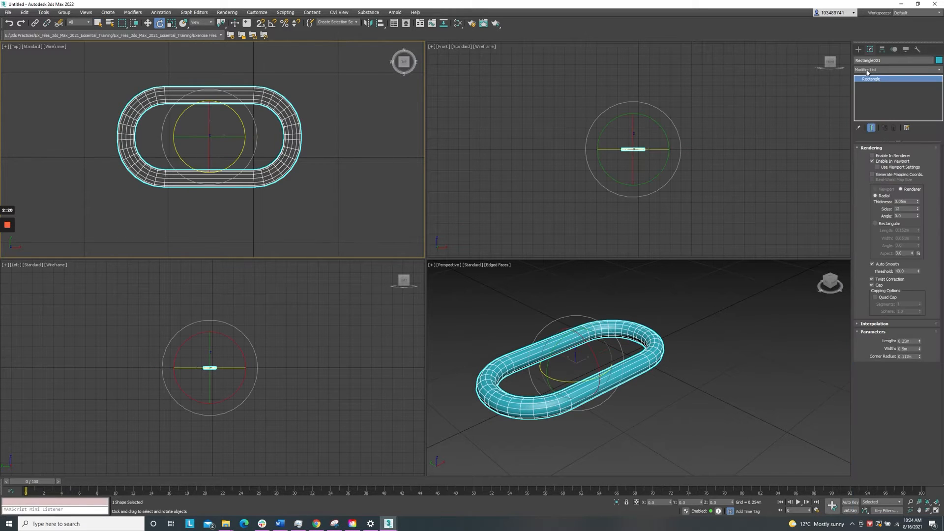
left_click(867, 71)
key("e")
left_click(869, 95)
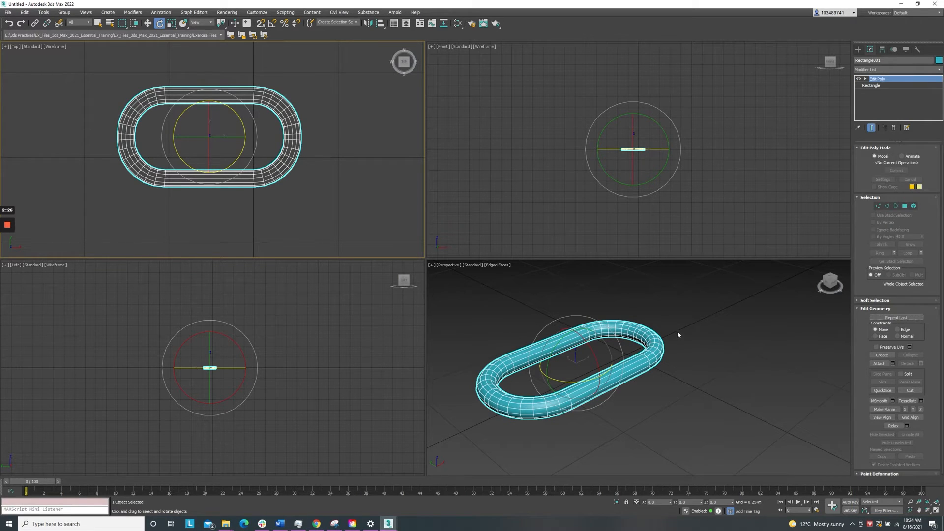
Cut a gap in the middle of one rounded end of the link by selecting its edge ring and deleting it.
left_click(886, 207)
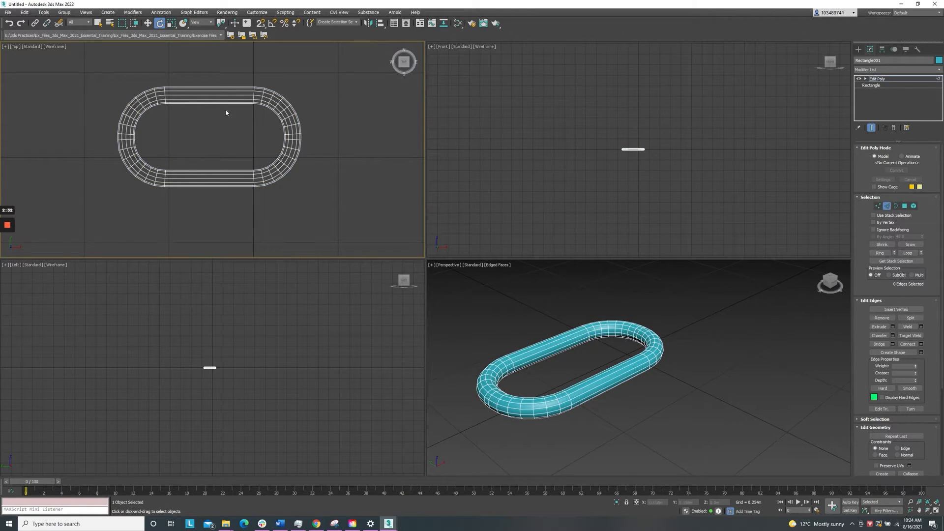
left_click(98, 23)
left_click(490, 394)
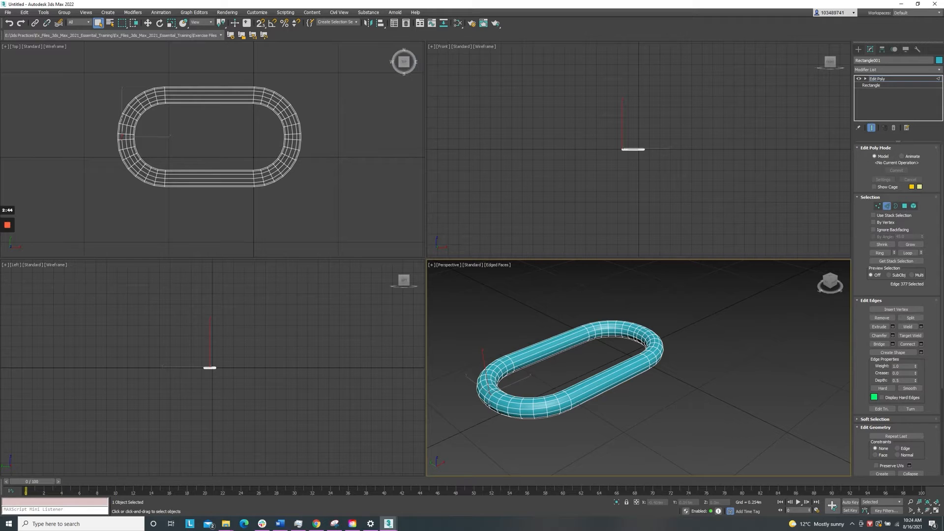
left_click(879, 253)
key("Delete")
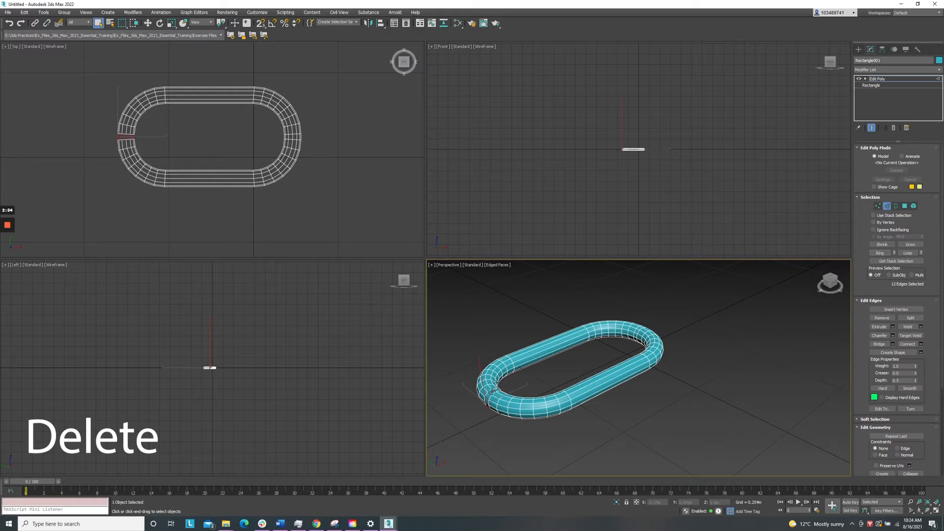
key("Delete")
Cap both open borders at the gap in the link.
scroll(492, 393, "up", 5)
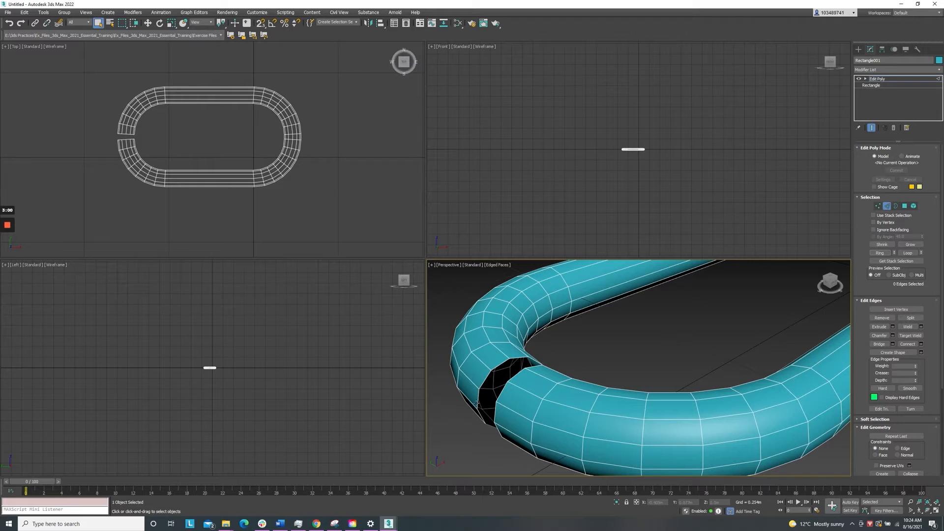
left_click(895, 207)
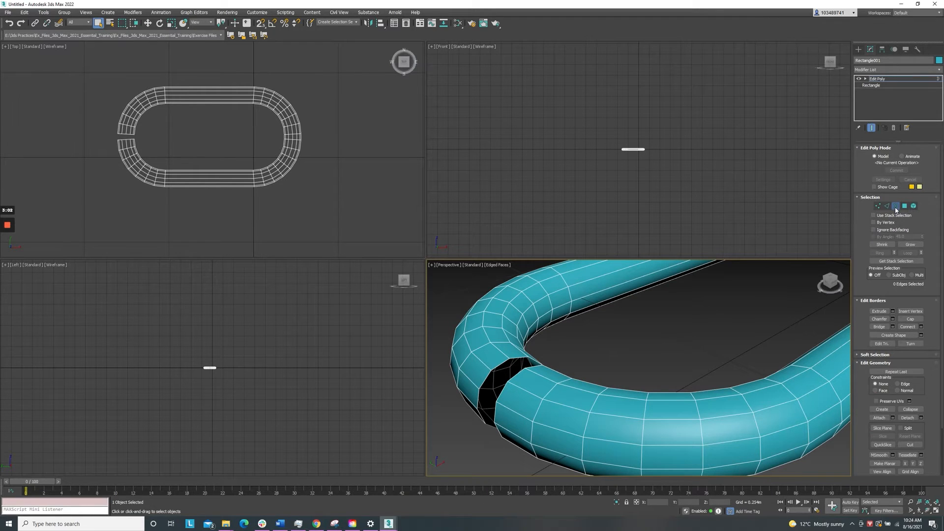
left_click(504, 363)
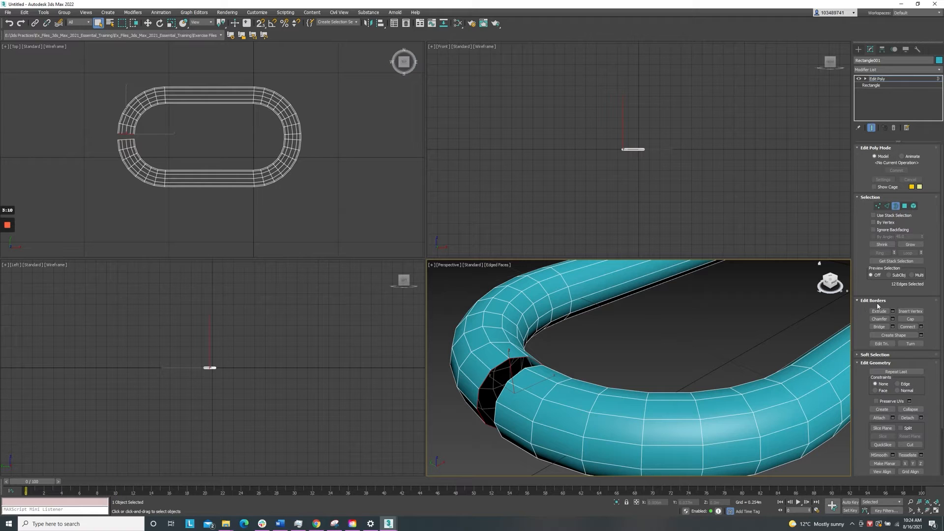
left_click(910, 319)
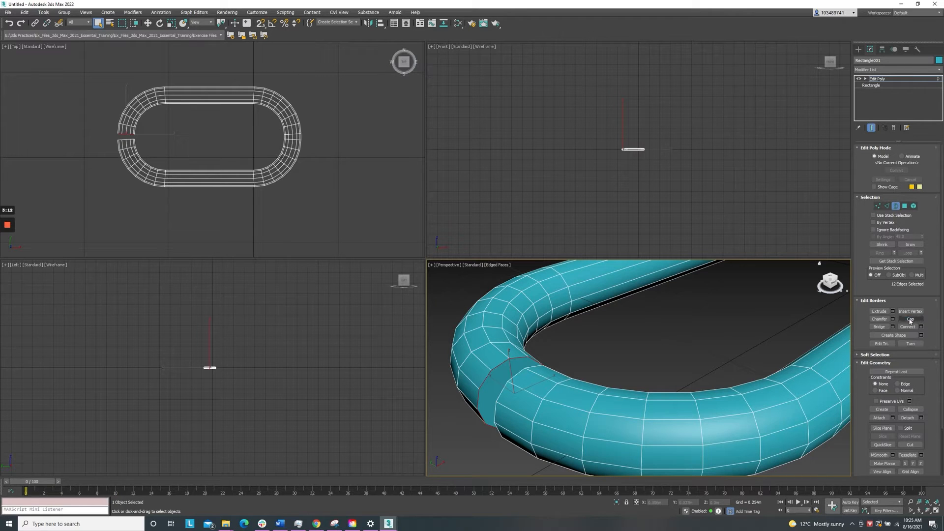
middle_click_drag(516, 361, 572, 366, "alt")
left_click(556, 356)
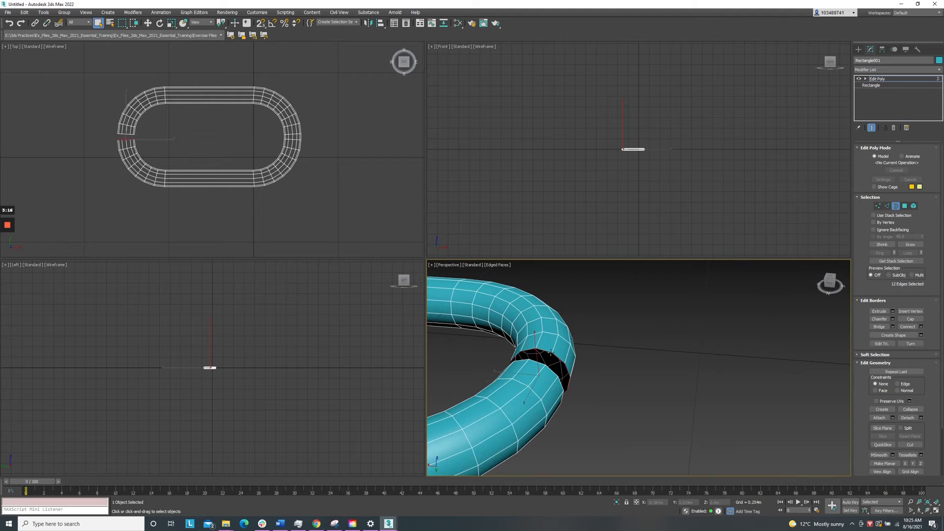
left_click(910, 319)
key("z")
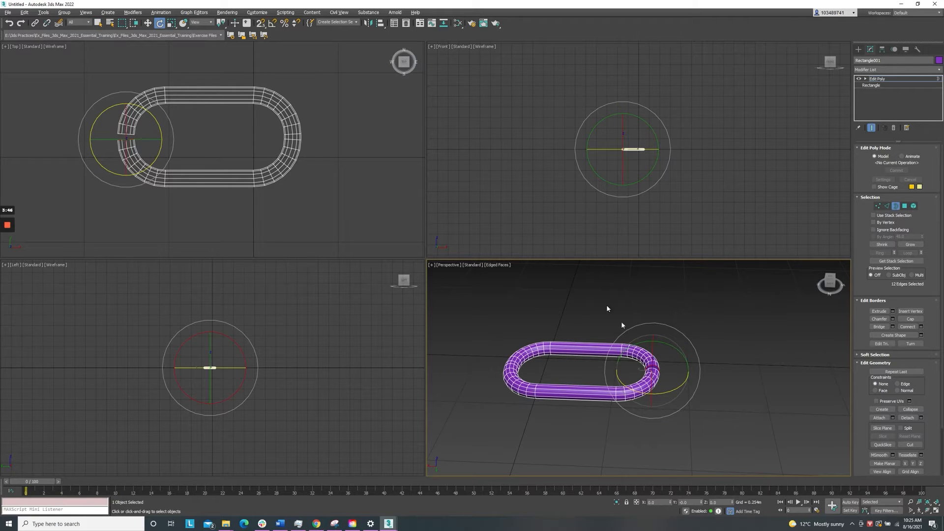
Leave border editing and clone the whole link as one instance rotated about -85.6 degrees around the X axis.
left_click(903, 80)
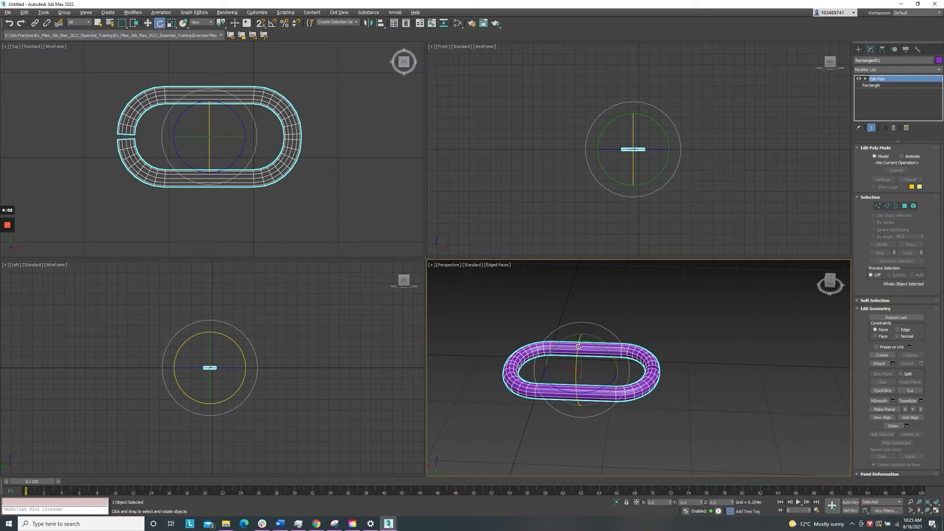
left_click_drag(578, 347, 575, 409, "shift")
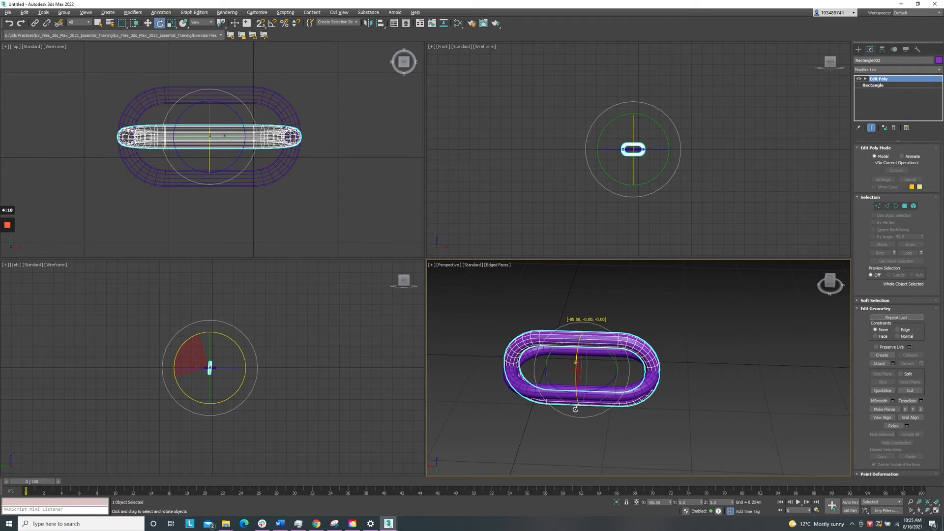
left_click_drag(575, 409, 575, 409, "shift")
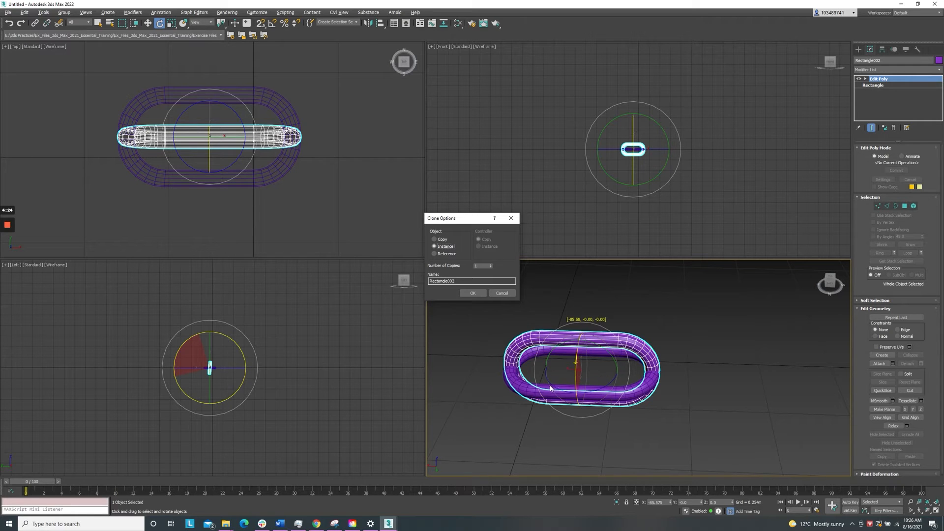
left_click(472, 293)
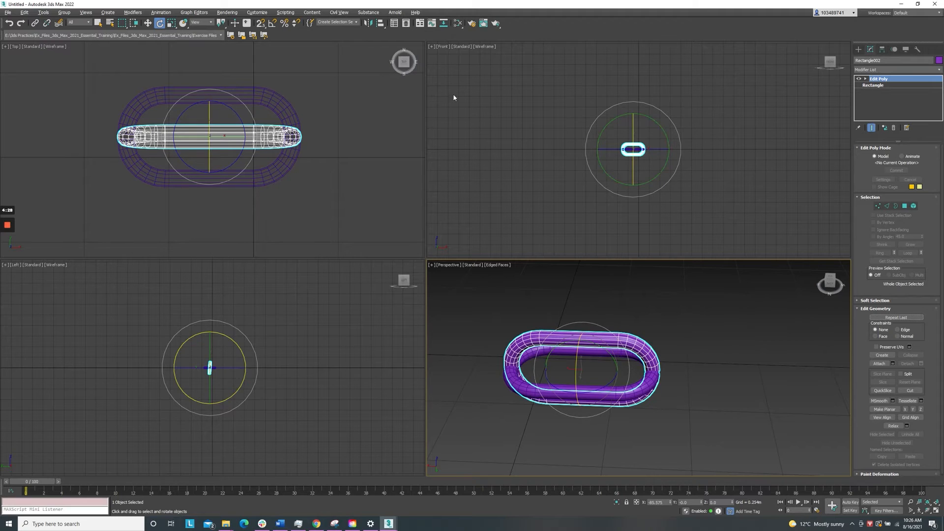
Show the scene's object list, then move the original flat link along X until its split end interlocks with the rotated link.
left_click(395, 25)
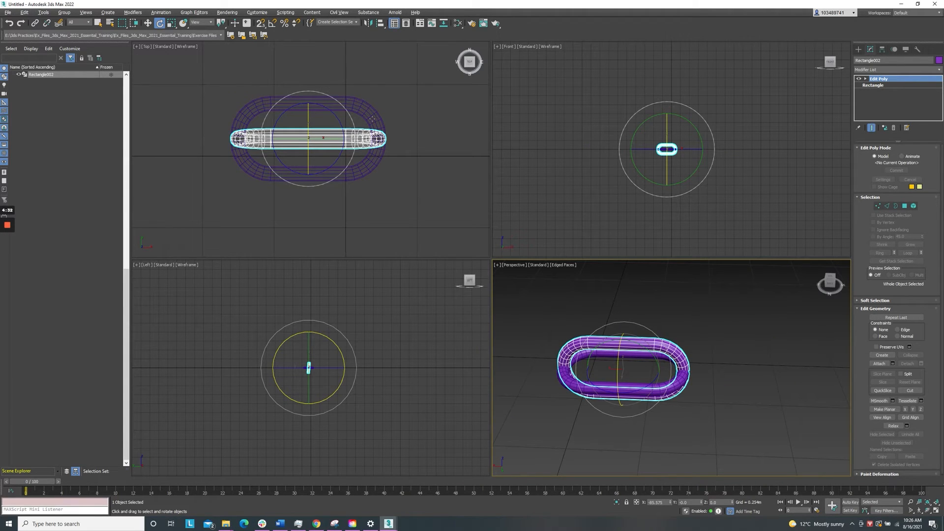
key("q")
left_click(298, 106)
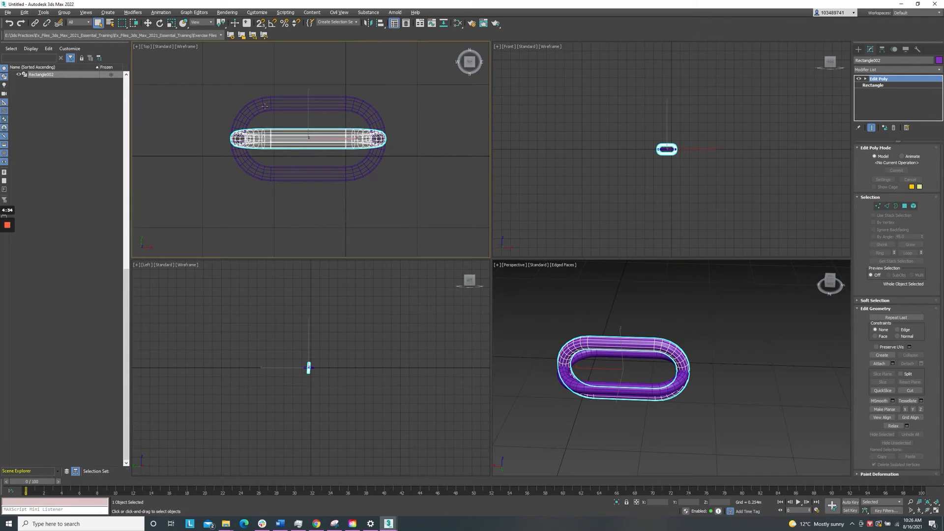
left_click(298, 106)
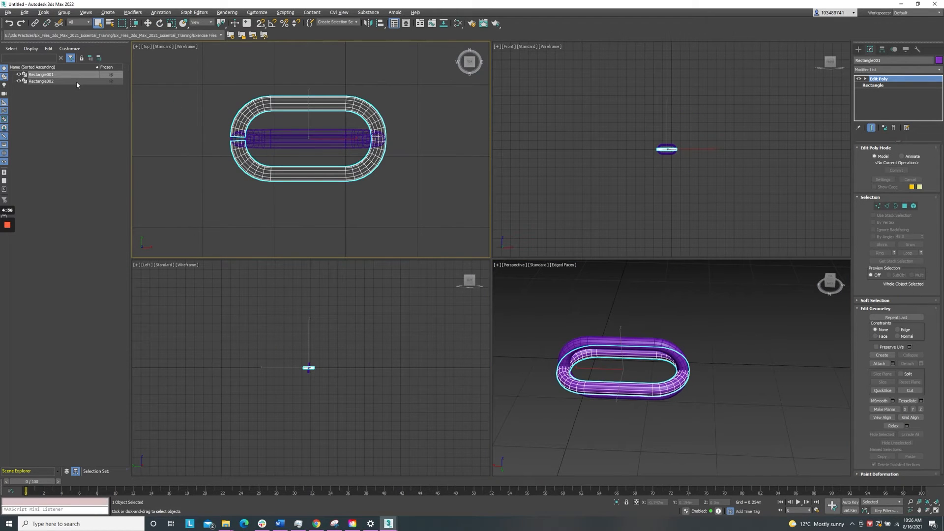
left_click(147, 23)
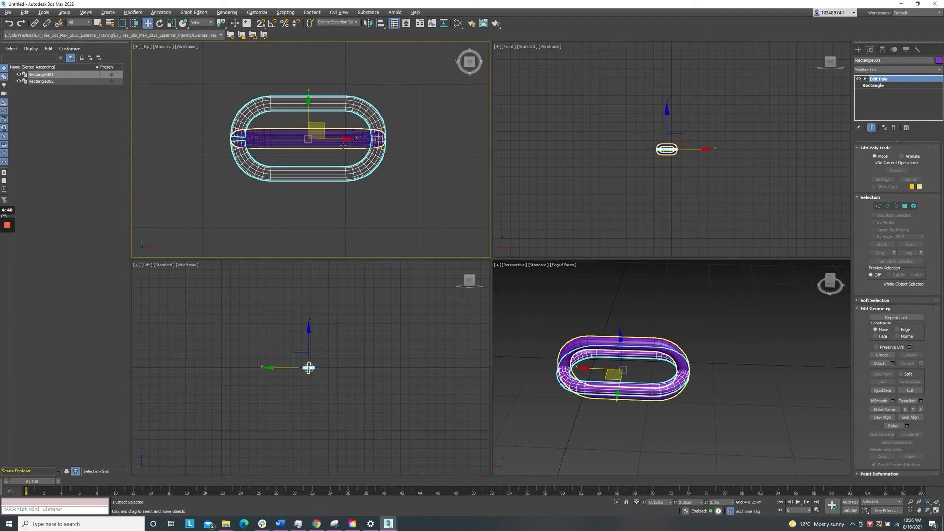
left_click_drag(340, 139, 446, 143)
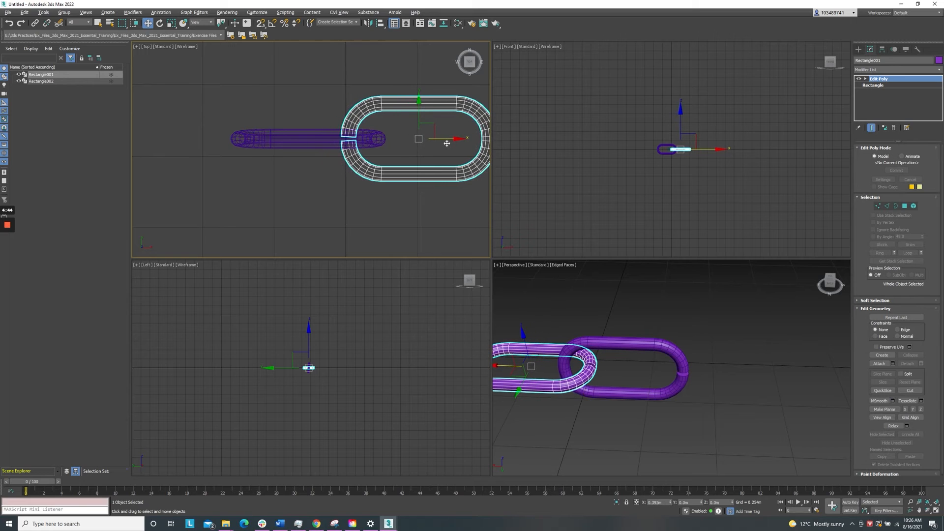
left_click(328, 221)
left_click(617, 321)
scroll(741, 357, "down", 3)
middle_click_drag(741, 357, 774, 358)
scroll(660, 352, "up", 2)
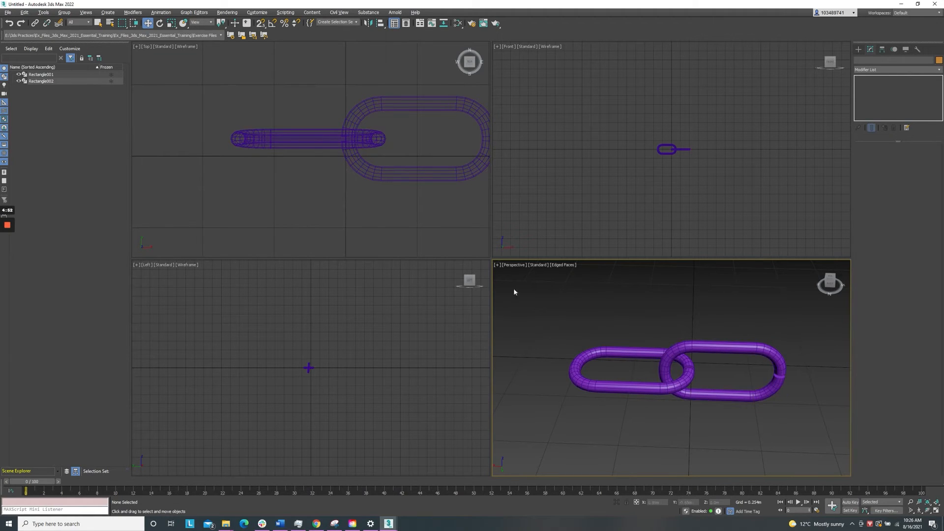
Draw a Helix spline beside the links in the Top viewport, about 0.9 m in radius and 1.9 m high.
left_click(364, 201)
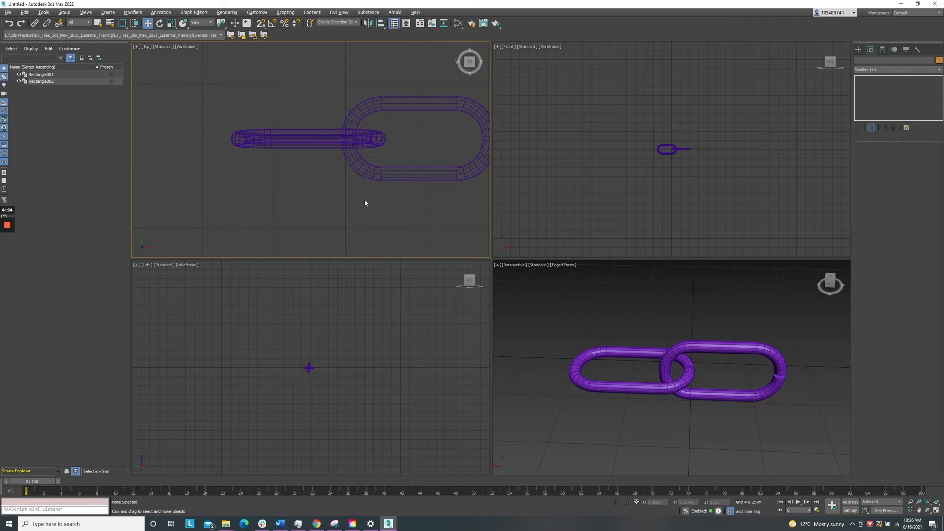
scroll(365, 205, "down", 4)
scroll(331, 154, "down", 3)
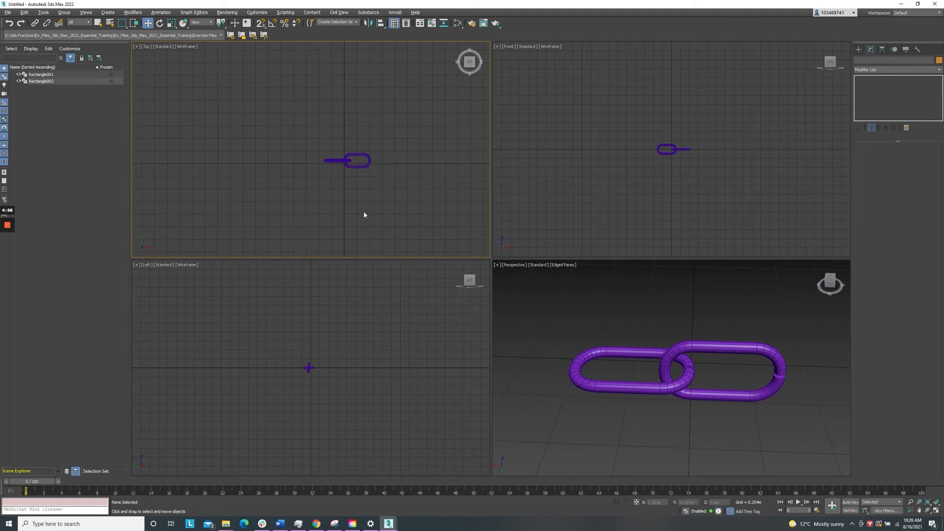
left_click(857, 50)
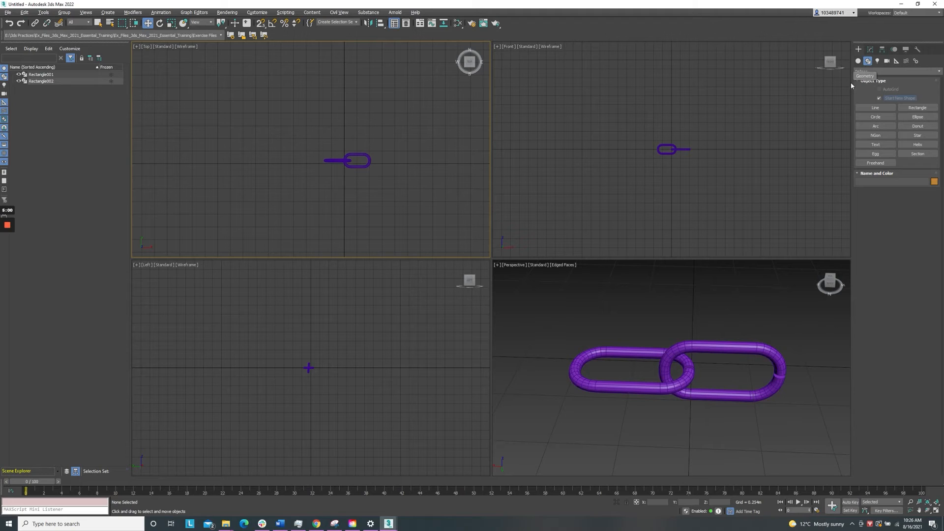
left_click(929, 118)
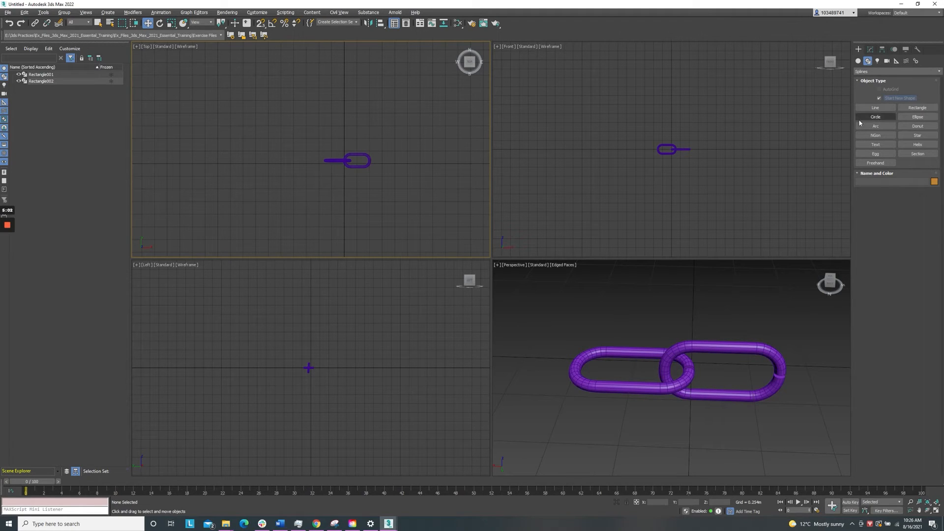
left_click(891, 108)
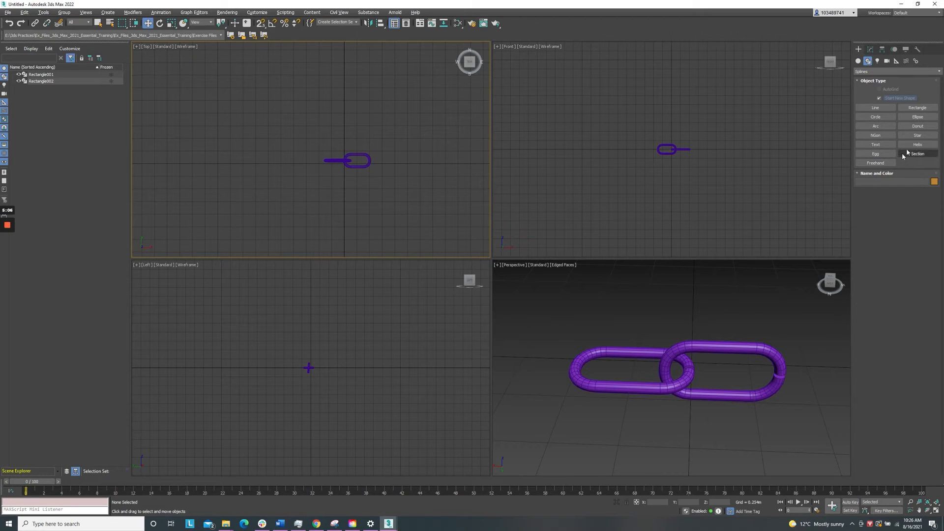
left_click(919, 108)
left_click(917, 145)
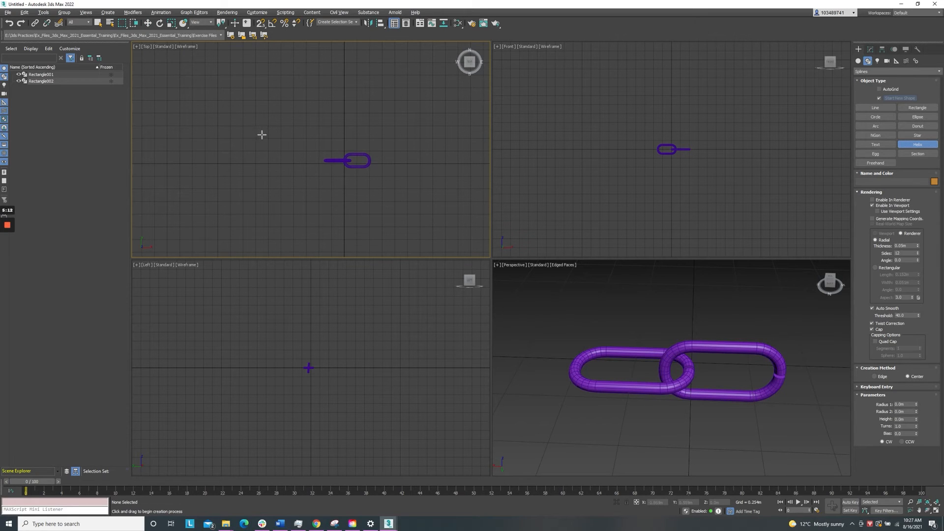
left_click_drag(263, 119, 282, 159)
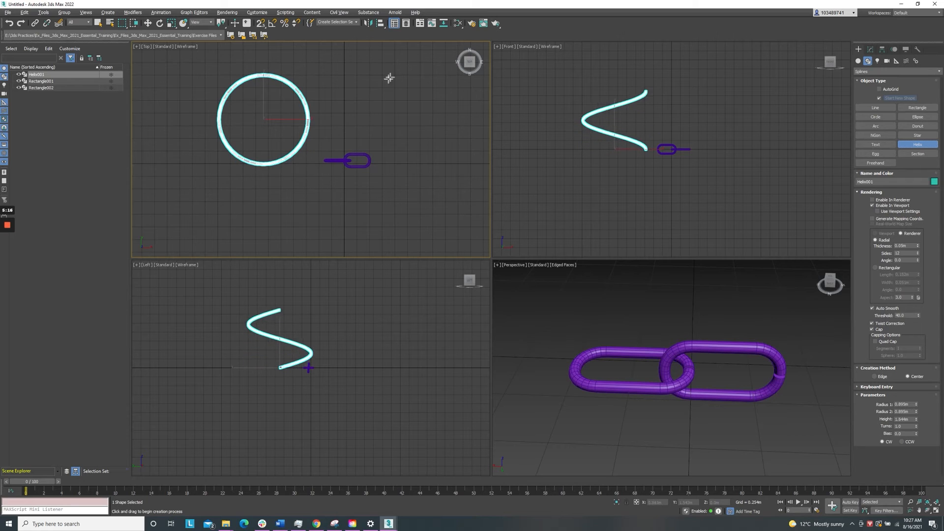
left_click(408, 69)
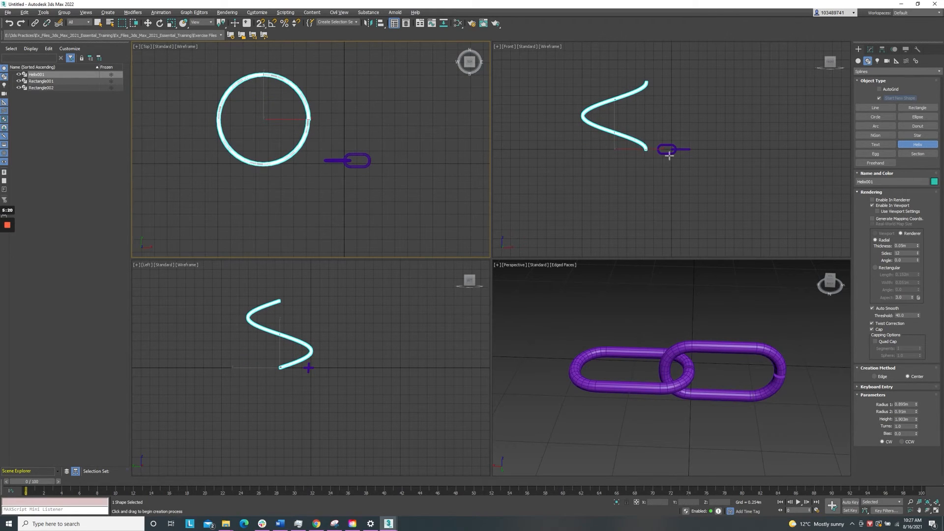
Turn off Enable In Viewport for the helix and set its Radius 1 to 3 m.
left_click(873, 206)
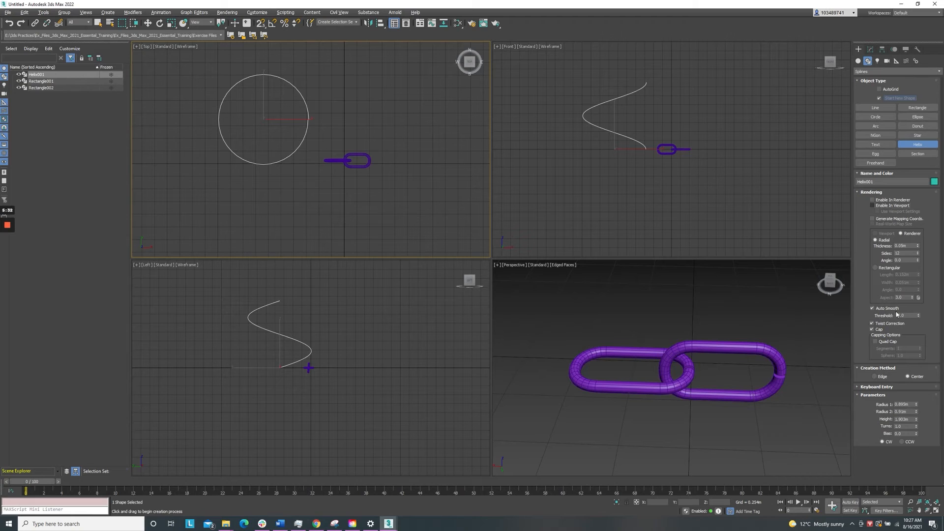
left_click_drag(909, 404, 895, 404)
left_click(870, 50)
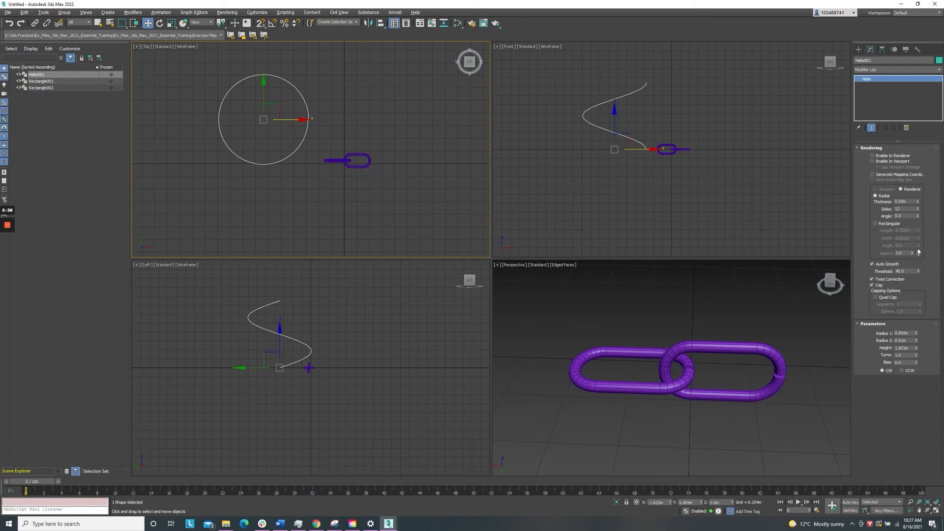
left_click_drag(910, 334, 894, 333)
type("3")
key("Return")
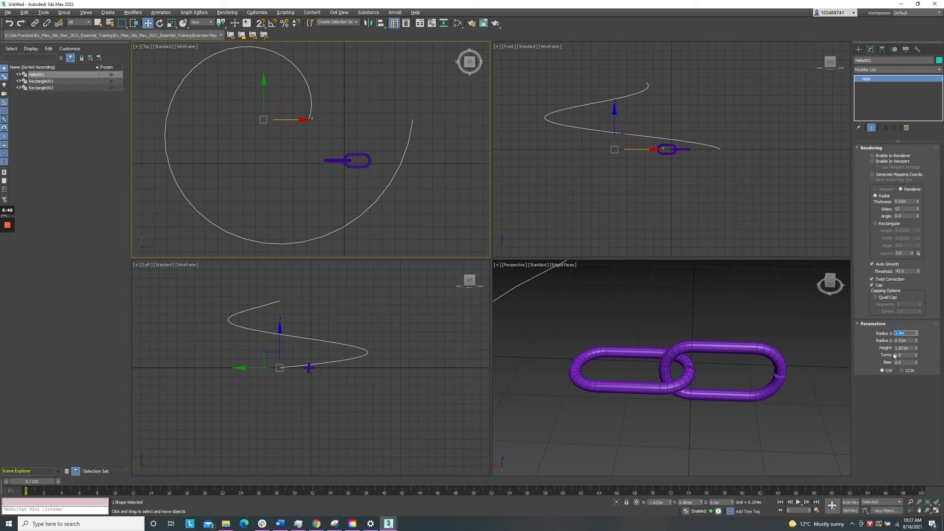
Set the helix's Radius 2 to 2 m and its Height to 2 m.
key("Tab")
type("2")
key("Return")
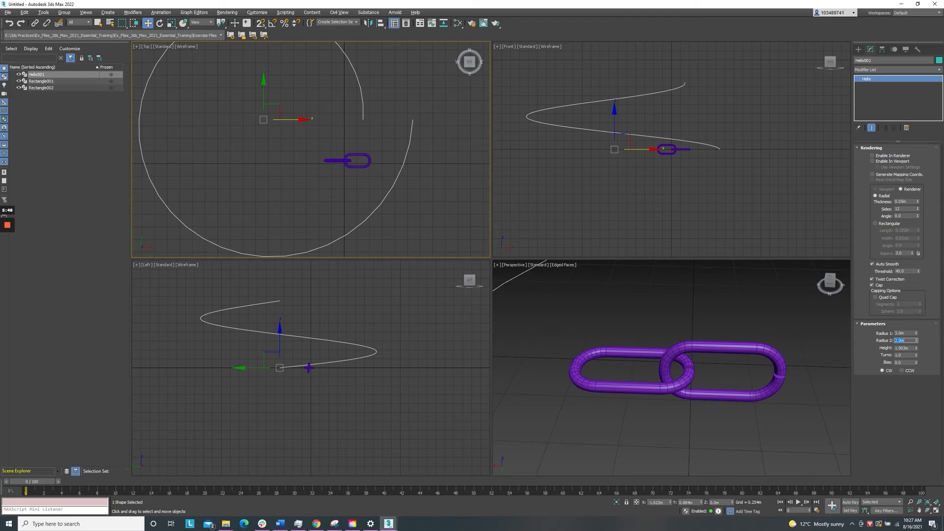
key("Tab")
type("2")
key("Return")
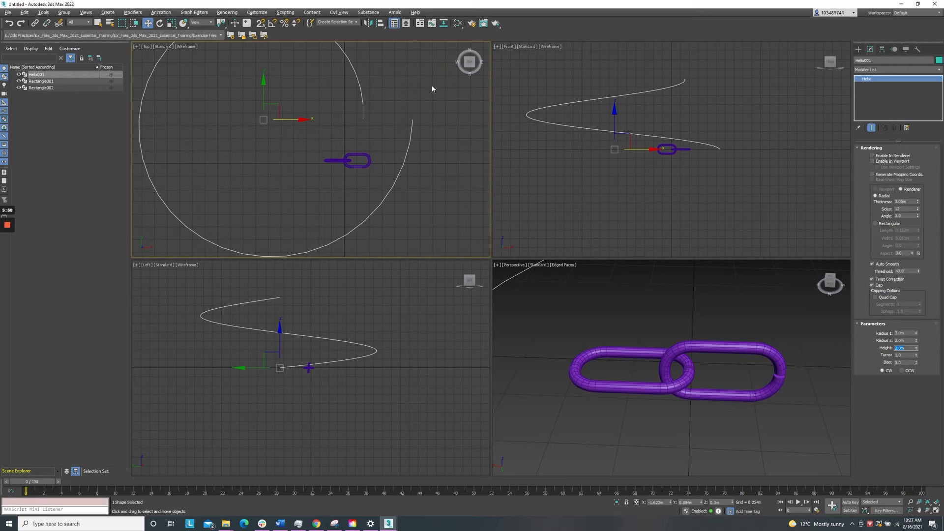
Open the Spacing Tool and select both interlocked links as the objects to distribute.
left_click(25, 12)
left_click(42, 13)
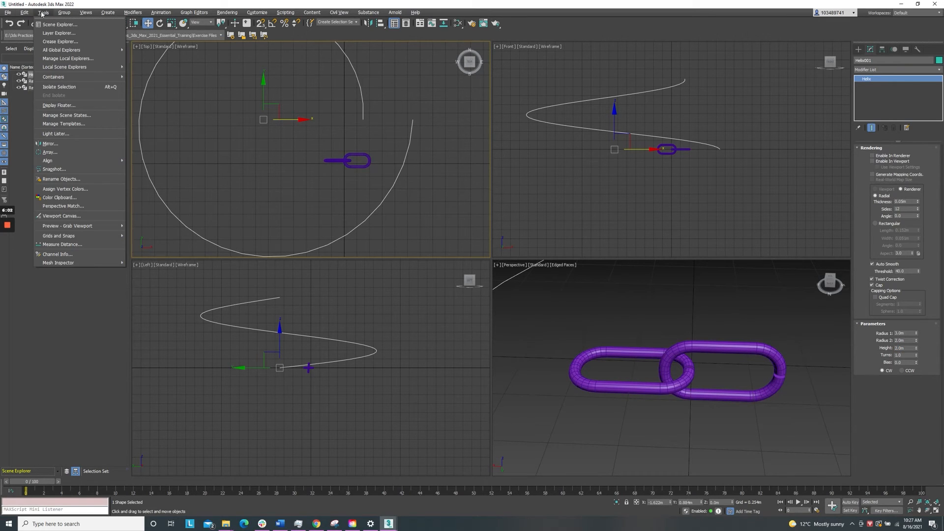
mouse_move(45, 164)
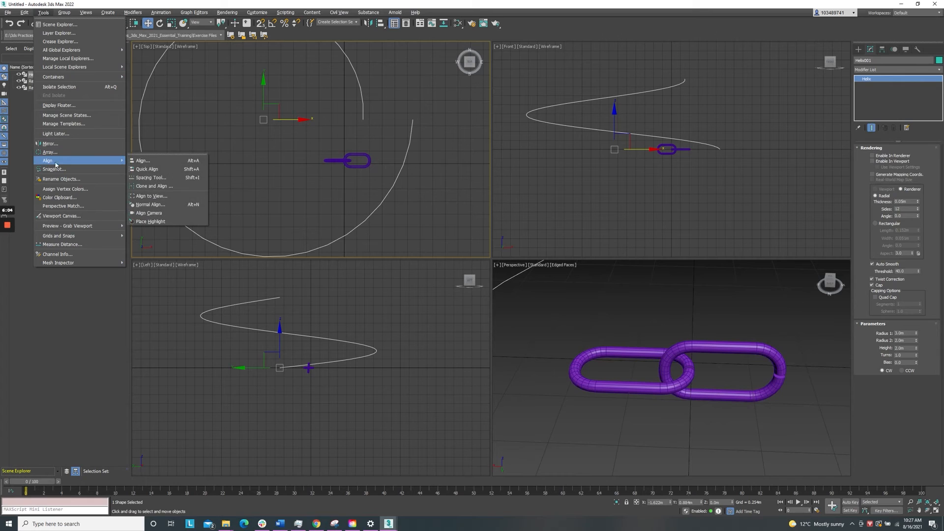
left_click(154, 178)
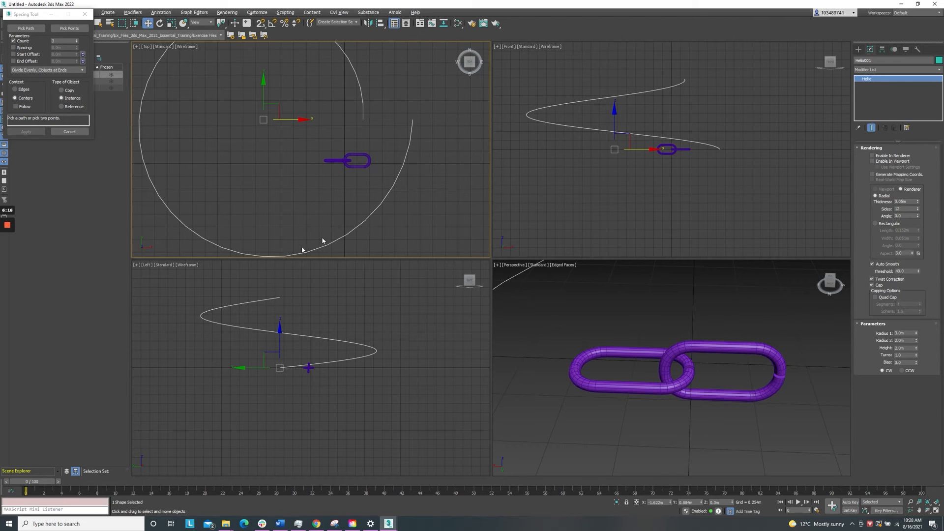
left_click(26, 29)
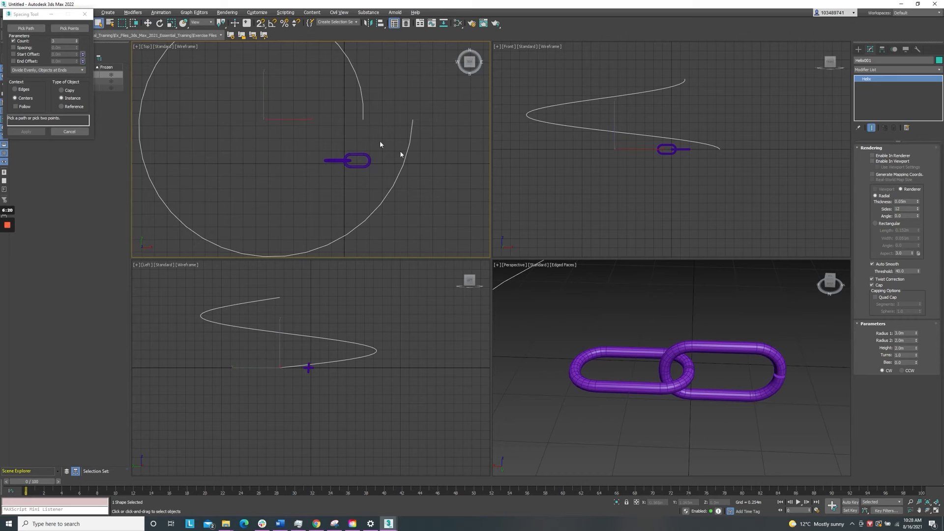
left_click_drag(383, 155, 383, 176)
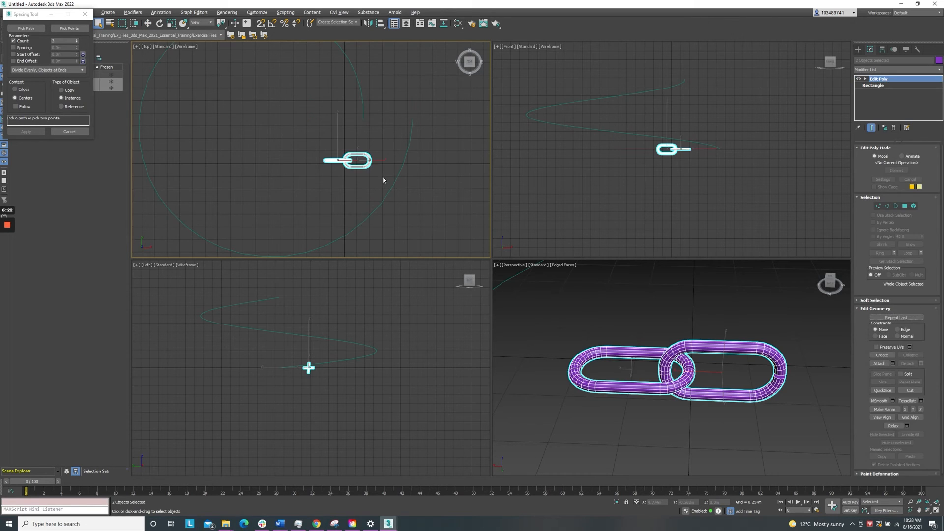
left_click(651, 320)
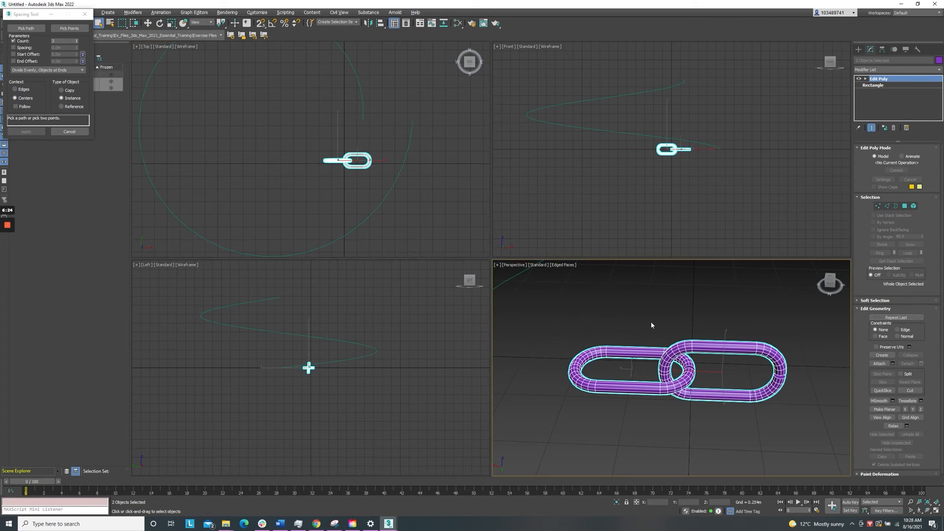
left_click_drag(792, 359, 794, 420)
Try spacing the two selected links along the helix with a count of 24 and Follow enabled, and leave the tool without applying.
left_click(22, 29)
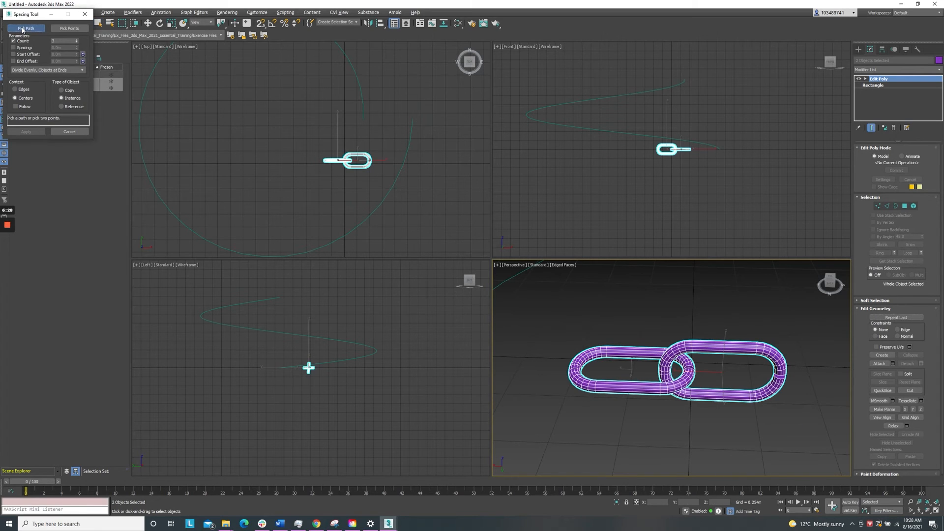
left_click(150, 75)
scroll(452, 197, "down", 2)
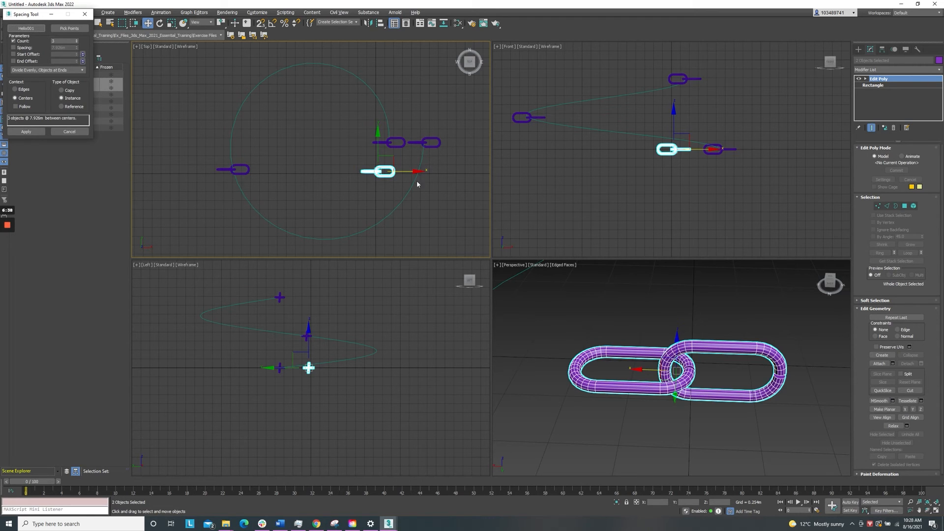
left_click_drag(76, 41, 77, 34)
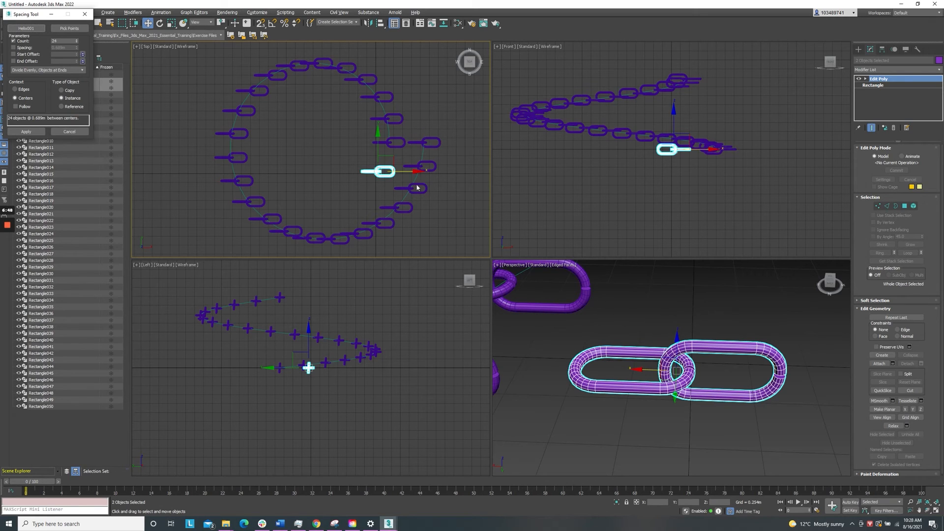
left_click(15, 107)
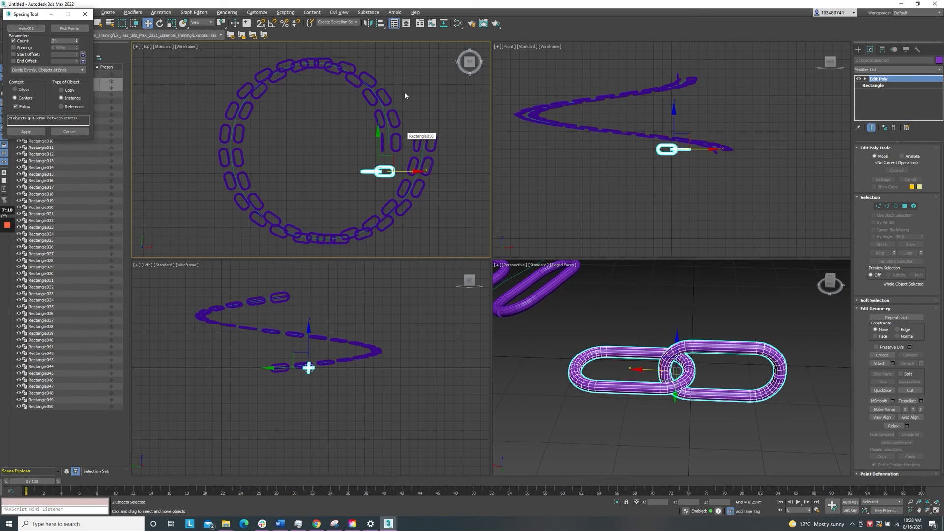
left_click(87, 18)
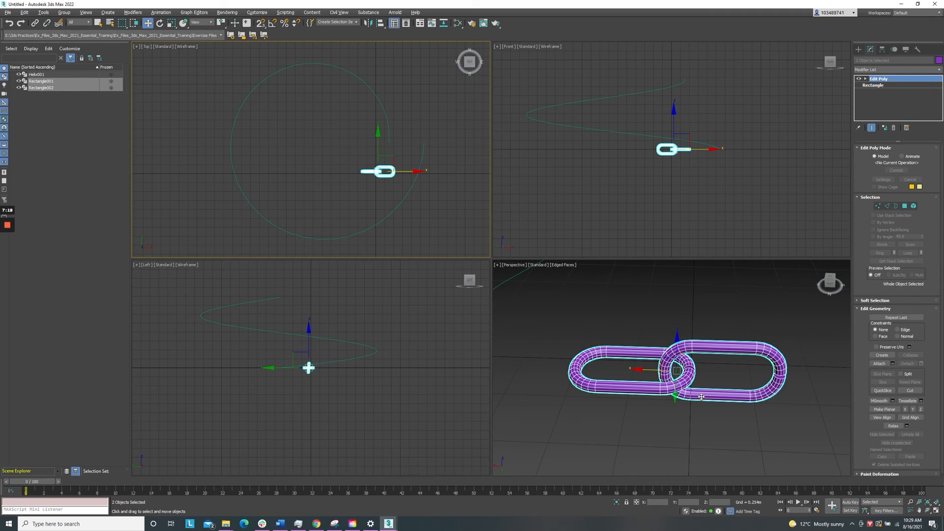
Combine the two interlocked links into one object with a Boolean Union, using Rectangle001 as the base and adding Rectangle002 as an operand.
left_click(858, 51)
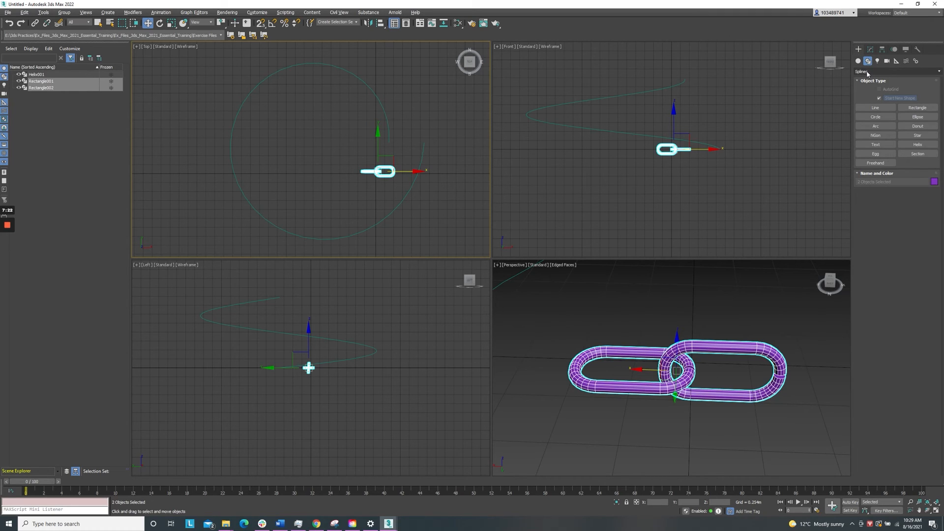
left_click(858, 60)
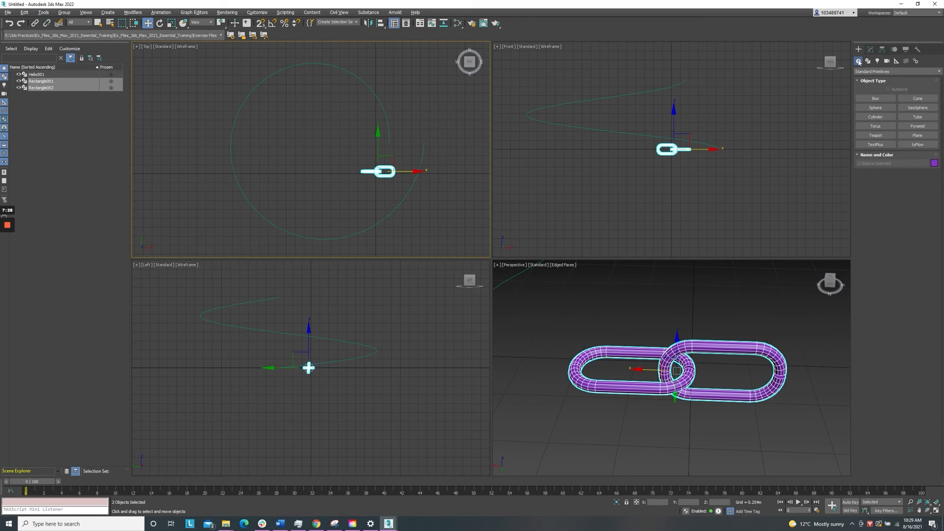
left_click(865, 71)
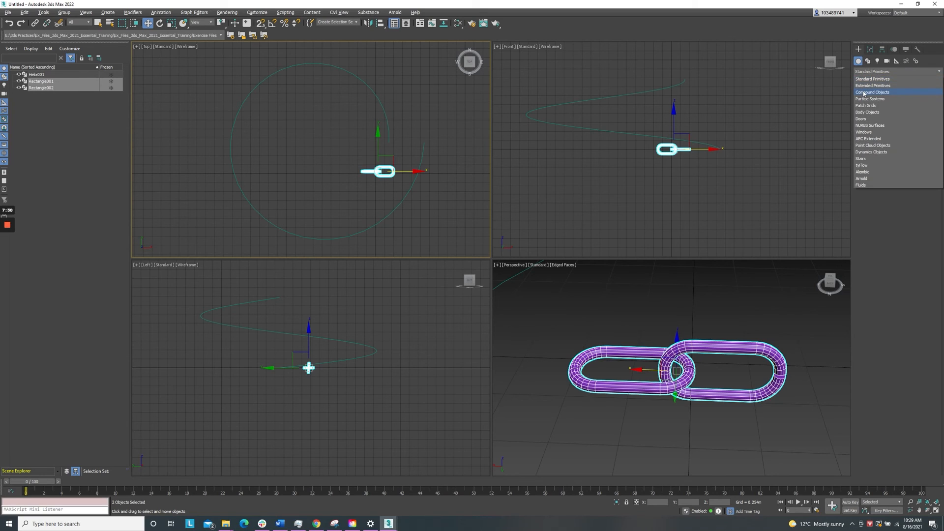
left_click(866, 92)
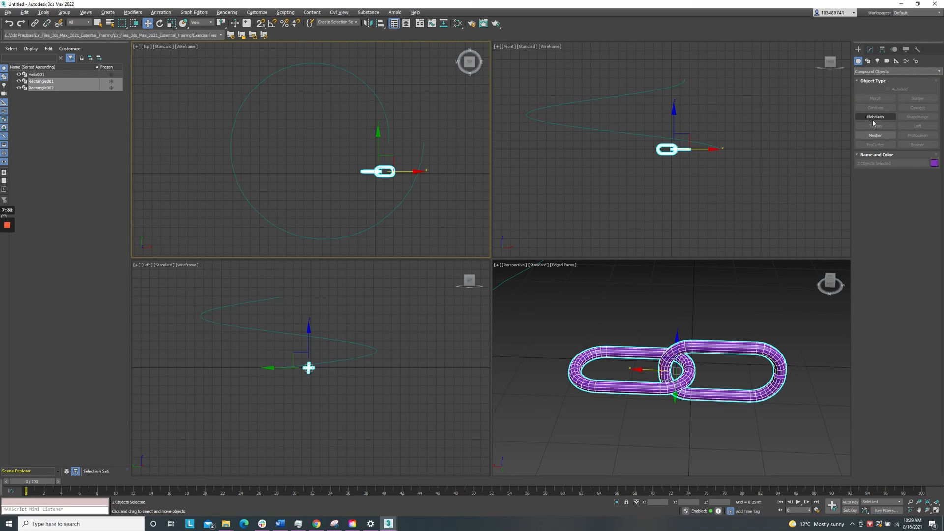
left_click(699, 352)
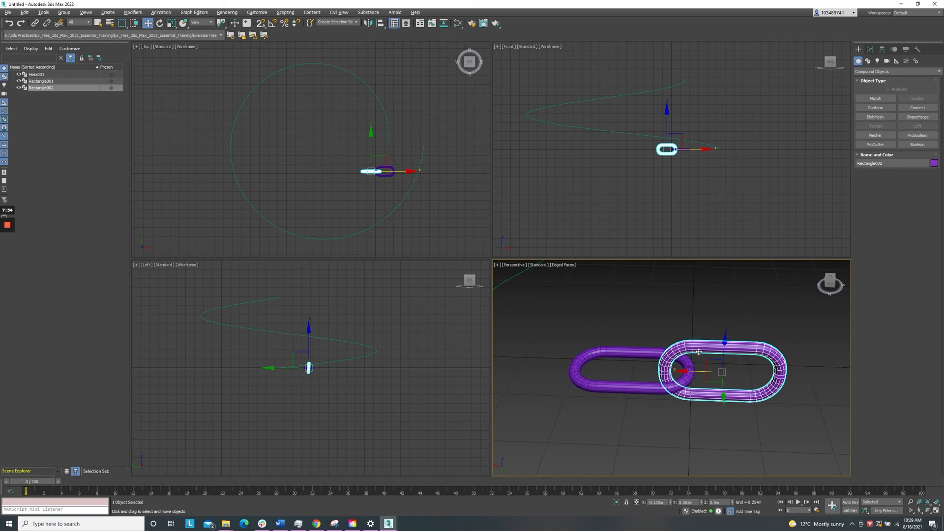
left_click(79, 81)
left_click(920, 146)
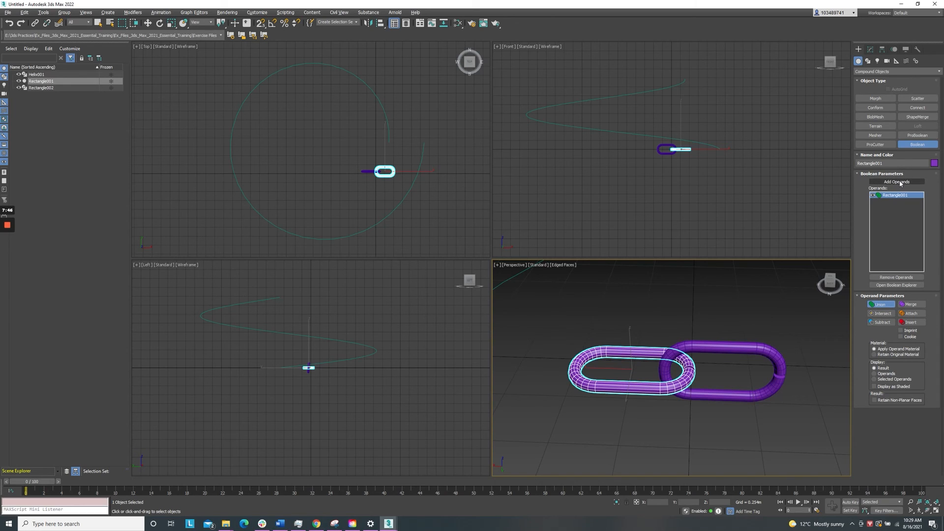
left_click(900, 182)
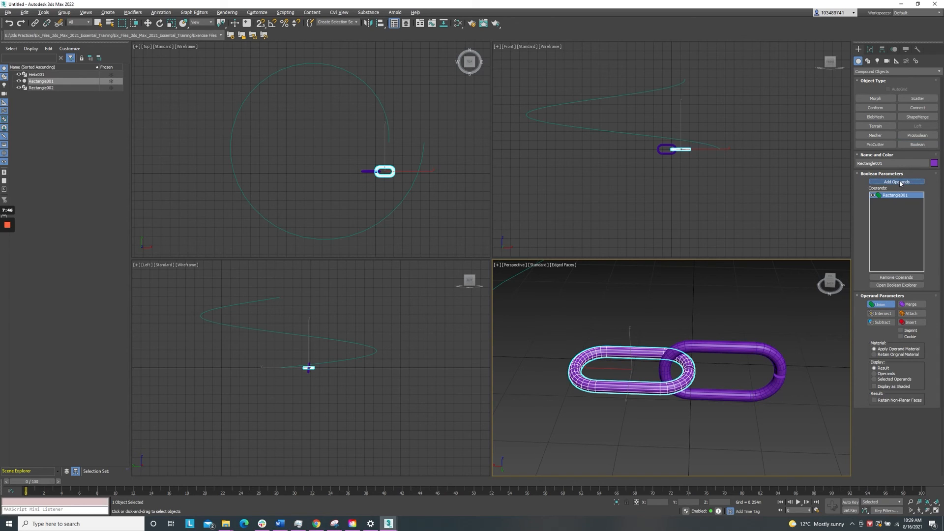
left_click(729, 348)
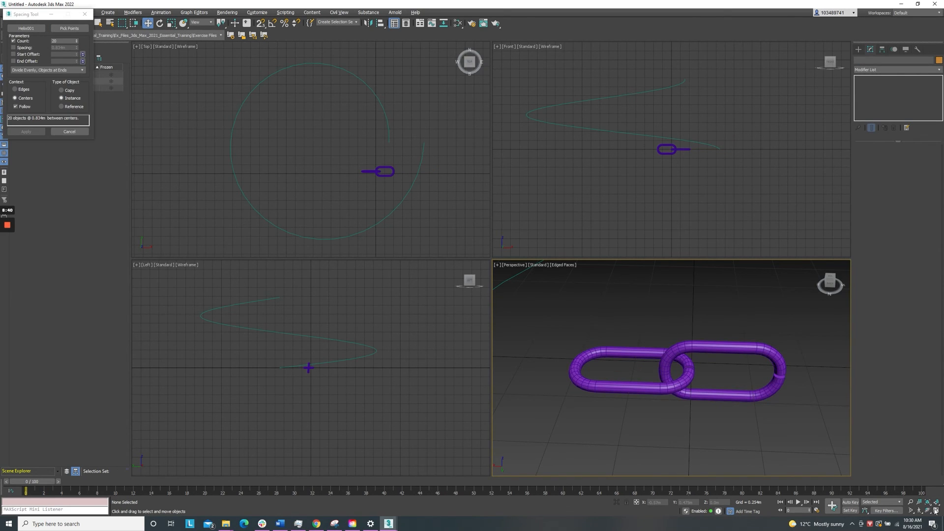
Distribute the combined link pair along the helix as 20 instances measured between centers with Follow enabled, then apply and close the Spacing Tool.
left_click(935, 512)
scroll(493, 329, "down", 5)
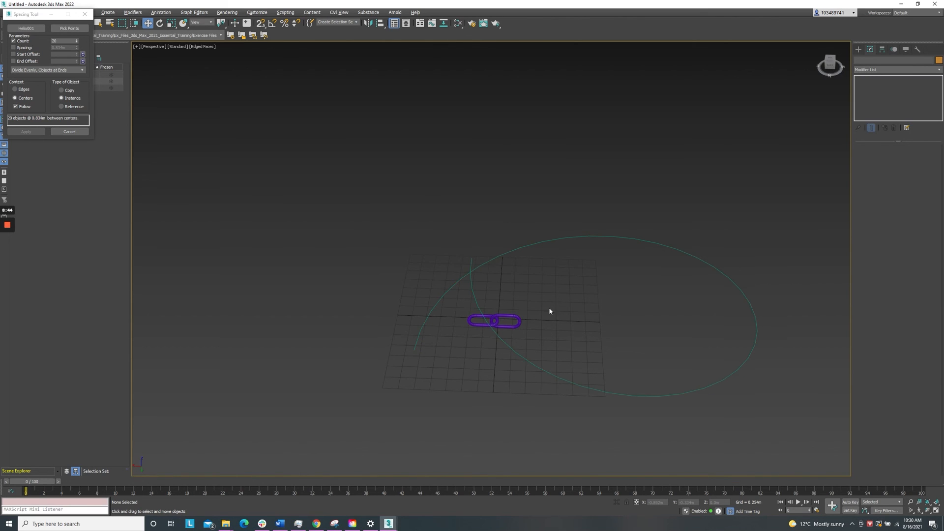
scroll(546, 317, "up", 3)
middle_click_drag(509, 322, 467, 314, "alt")
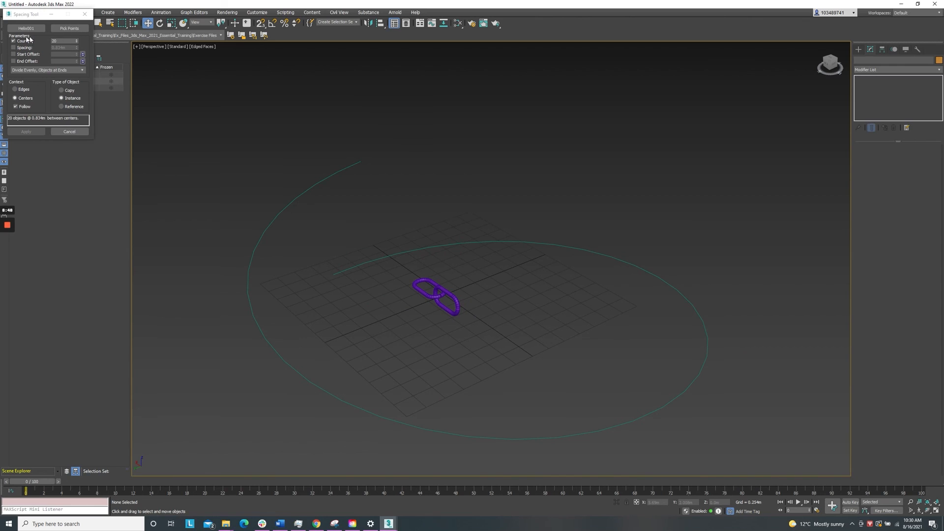
left_click(98, 24)
left_click_drag(474, 321, 474, 322)
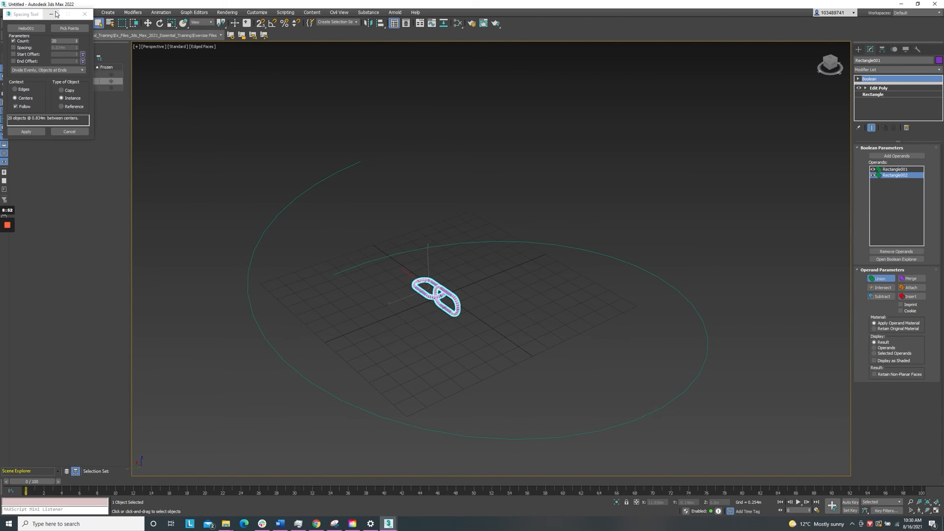
left_click(32, 27)
left_click(313, 170)
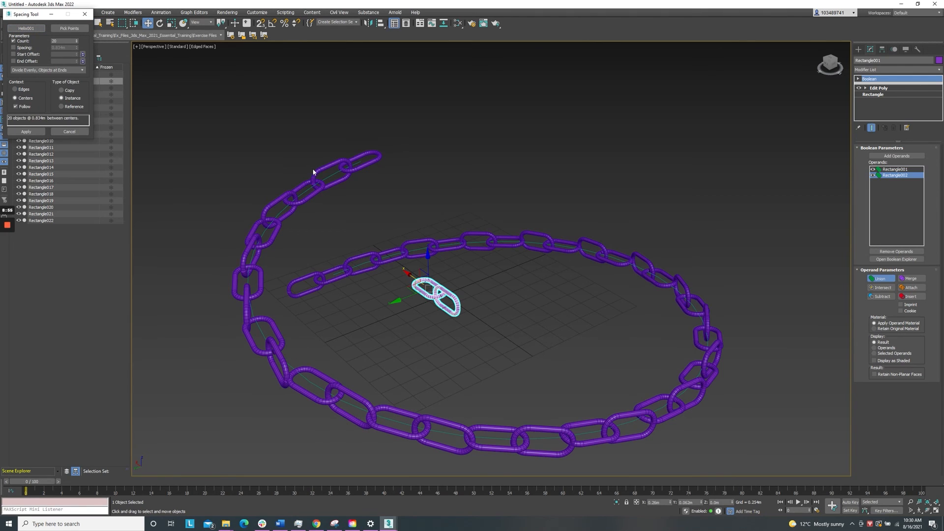
left_click(30, 132)
left_click(72, 131)
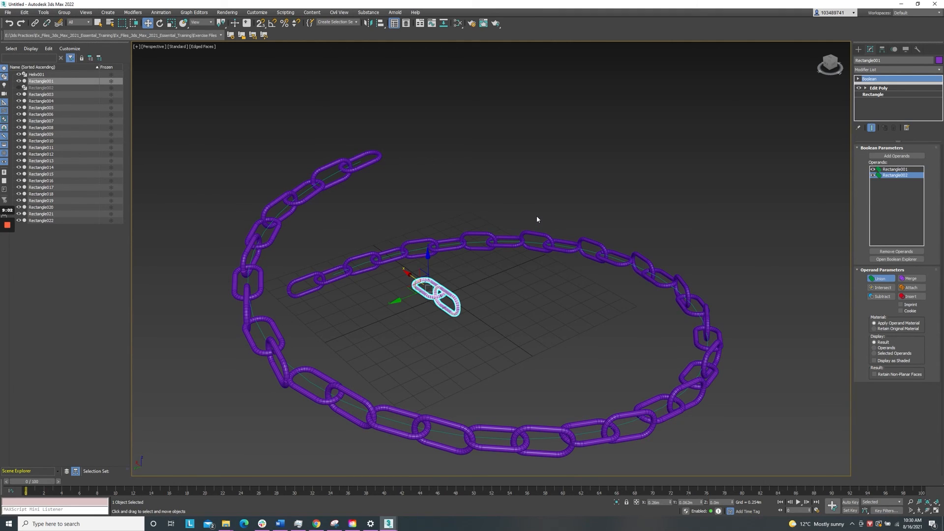
middle_click_drag(536, 217, 534, 216)
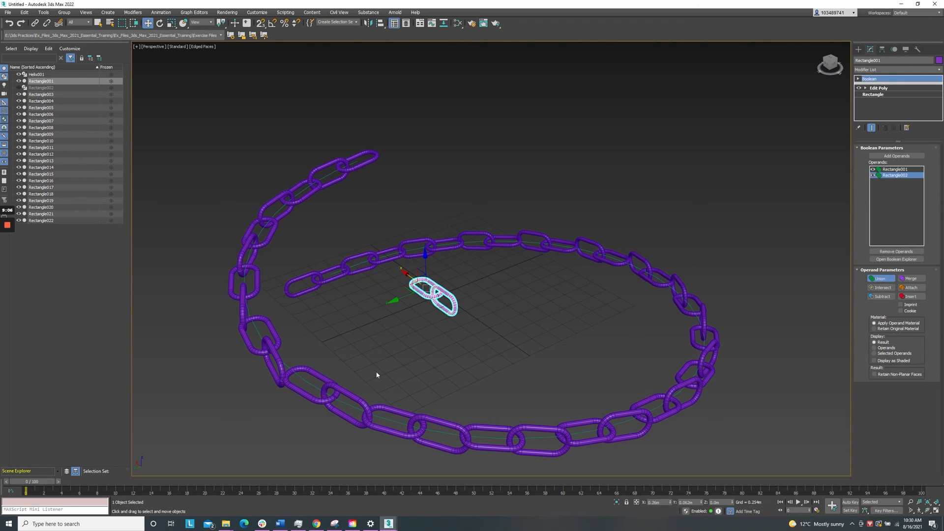
scroll(430, 364, "down", 4)
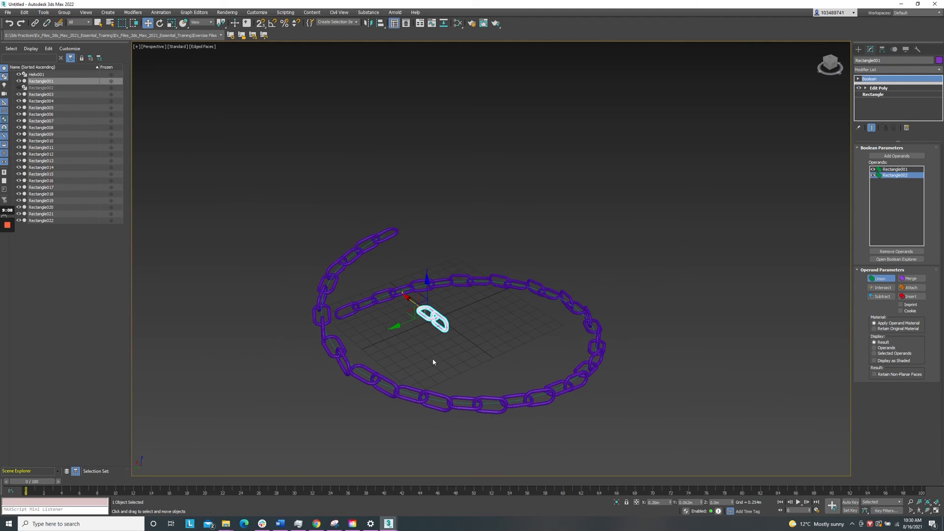